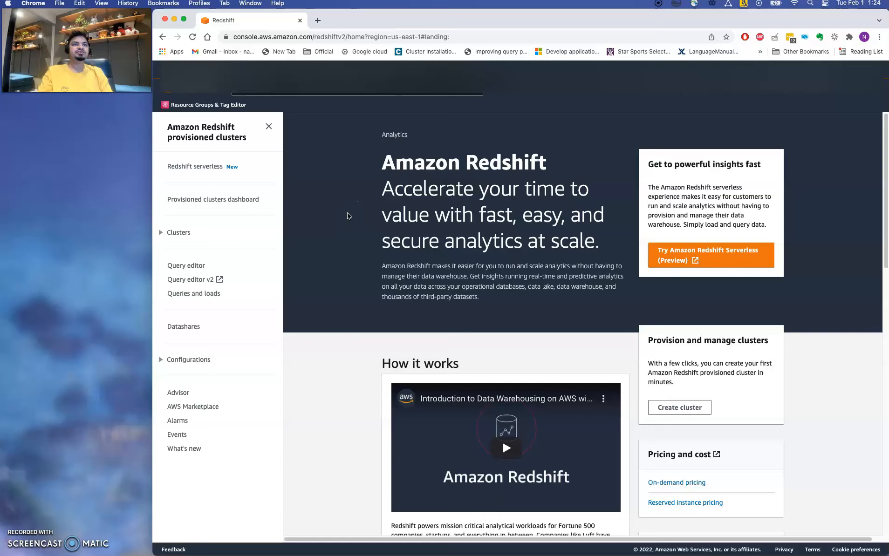
Open the getting-started setup for Amazon Redshift Serverless (Preview)
left_click(225, 139)
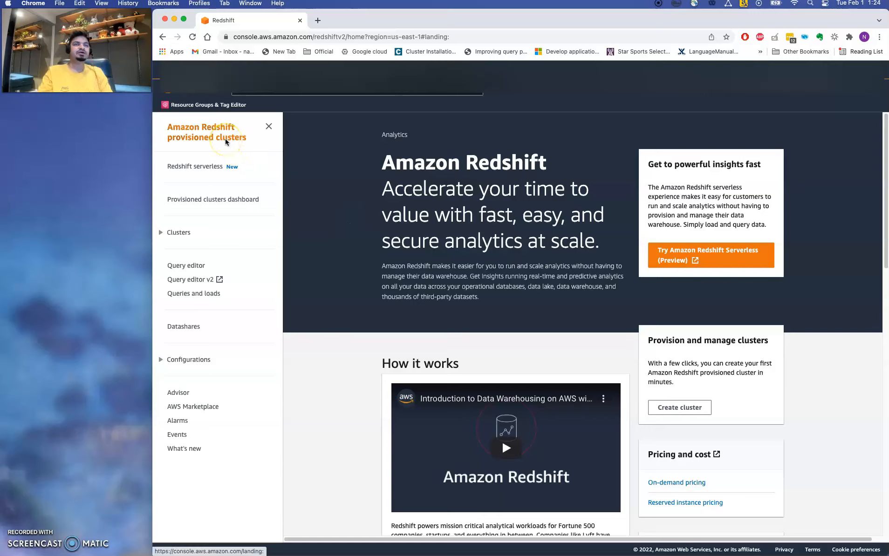
left_click(180, 169)
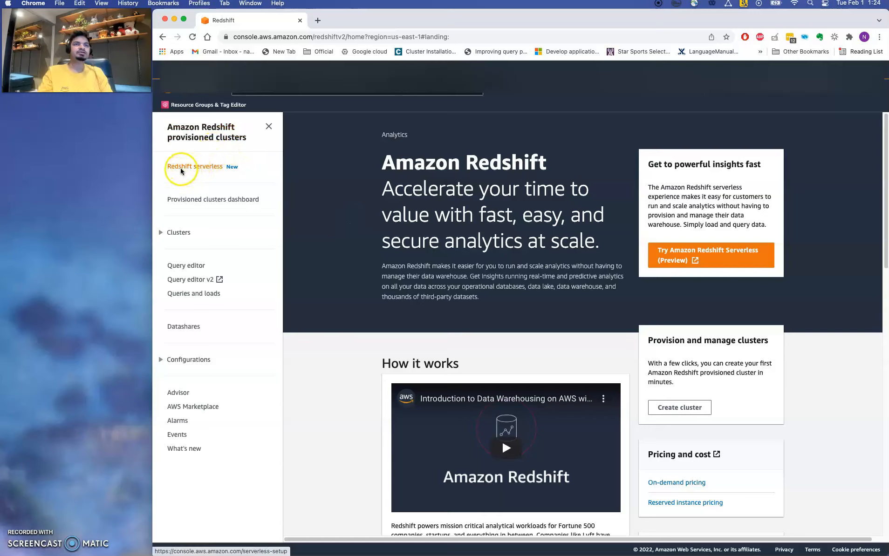
left_click(676, 252)
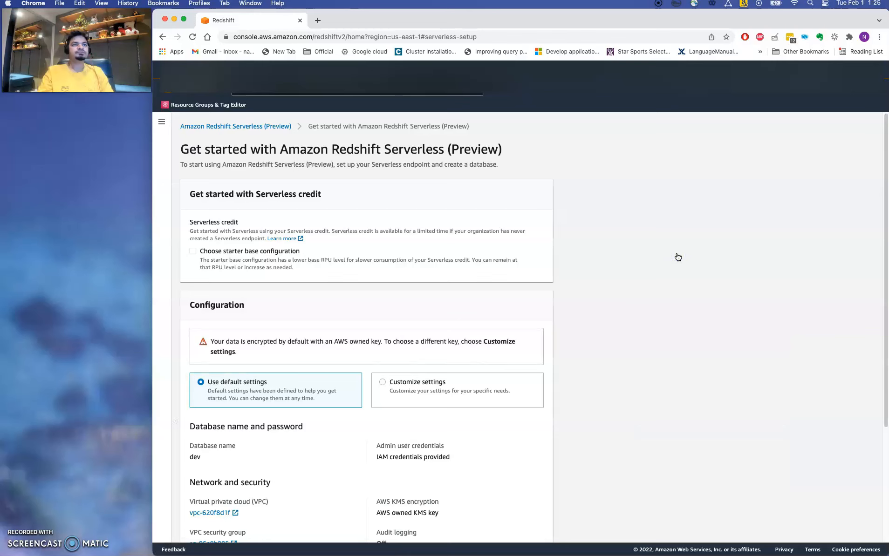
Choose the starter base configuration for the serverless credit and switch the endpoint configuration to customized settings
scroll(389, 186, "down", 1)
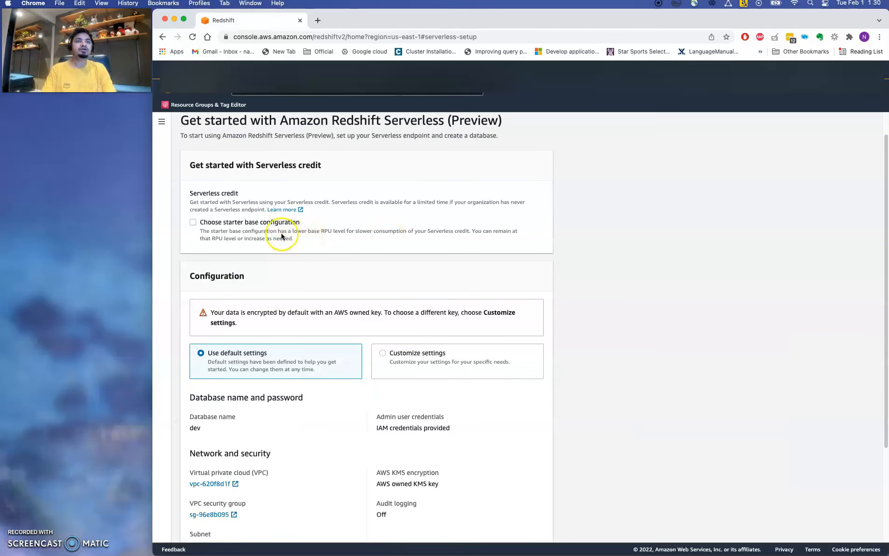
left_click(254, 224)
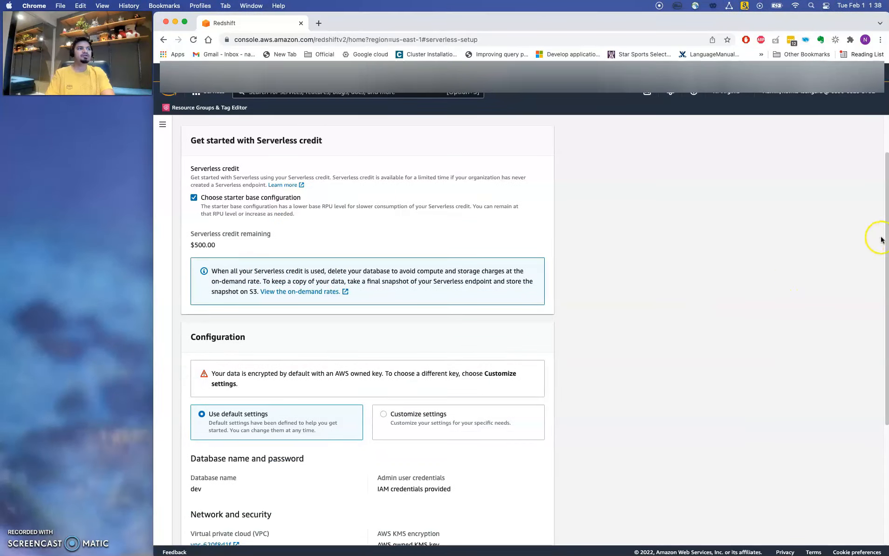
left_click_drag(886, 236, 887, 355)
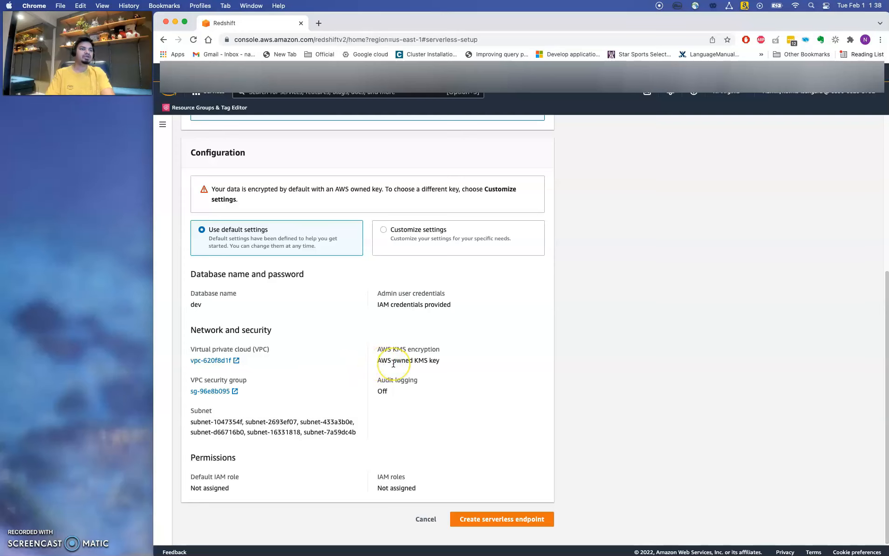
scroll(409, 341, "up", 1)
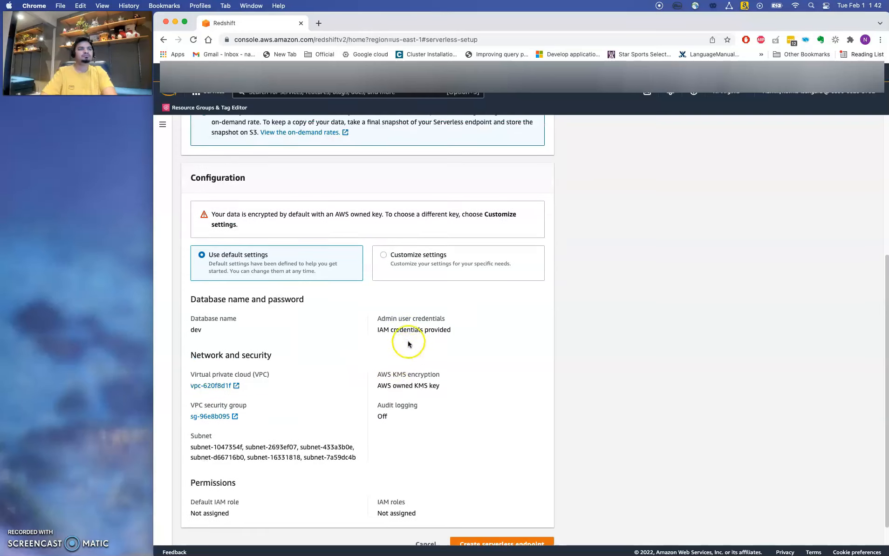
left_click(384, 255)
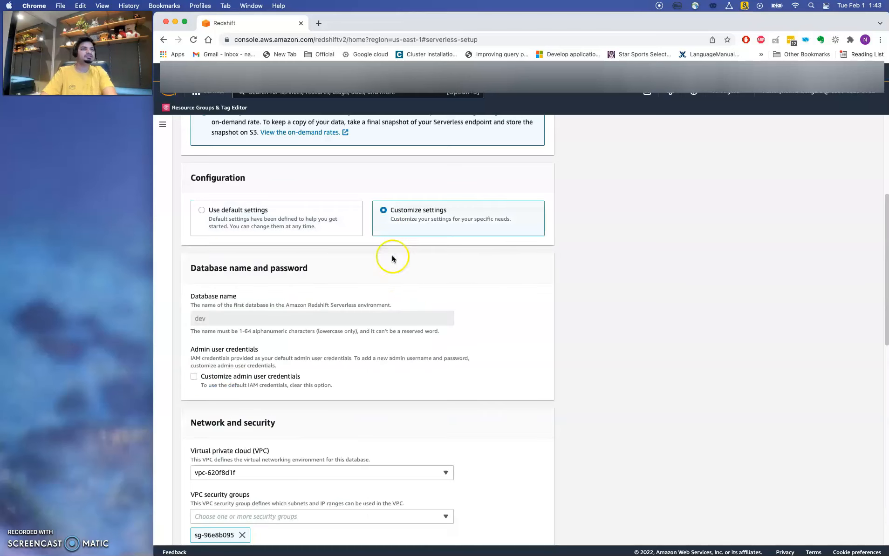
Examine the custom admin user credential fields, the network and security settings, and the customer managed encryption key option
left_click_drag(886, 219, 884, 256)
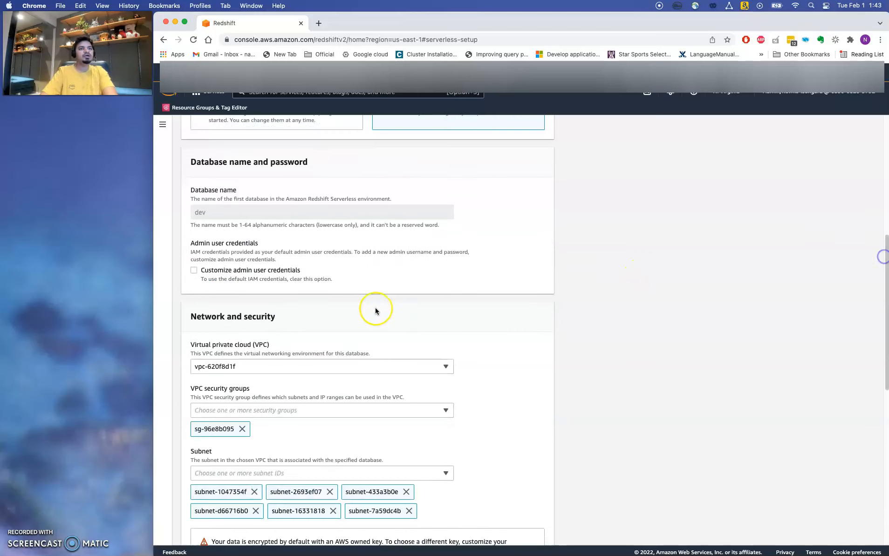
left_click(229, 272)
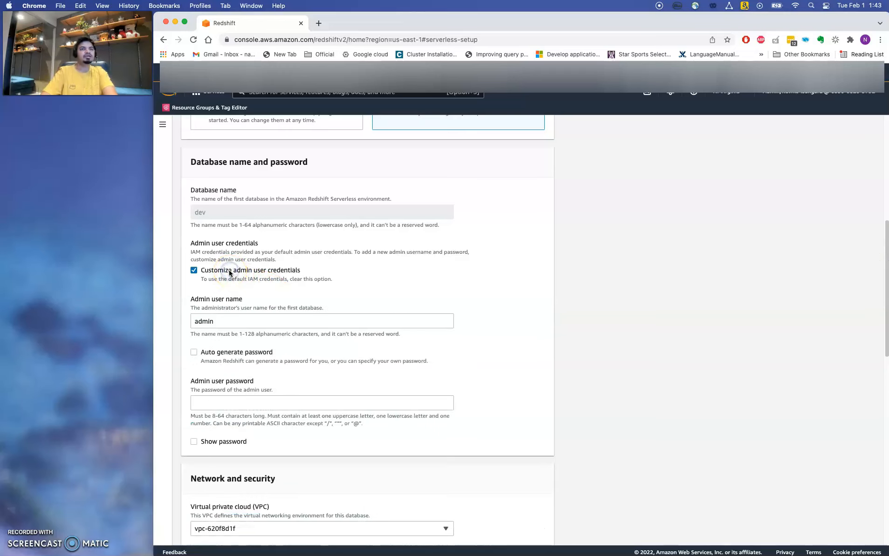
left_click(254, 273)
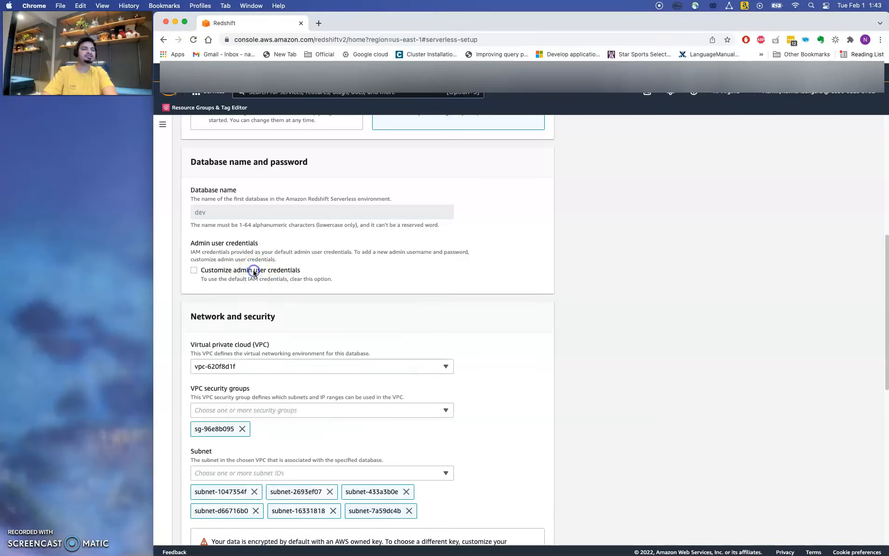
left_click_drag(885, 263, 377, 287)
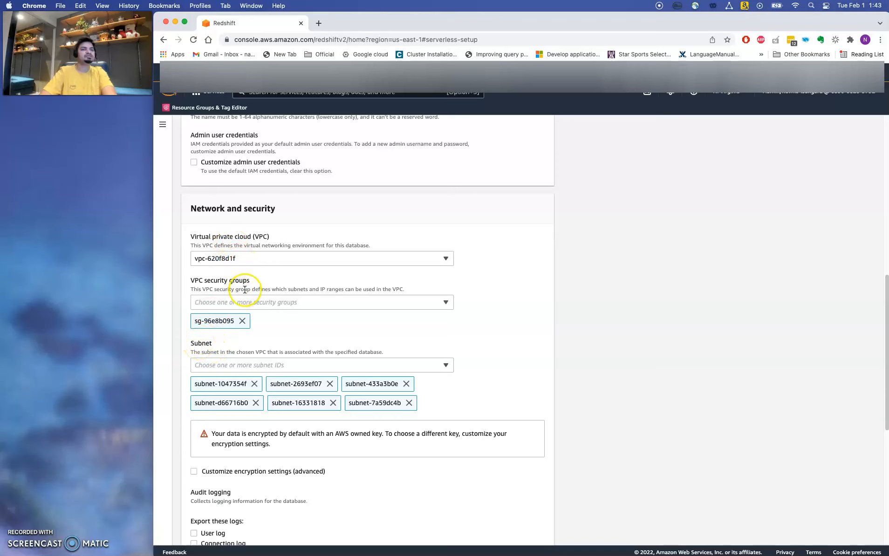
scroll(864, 360, "down", 3)
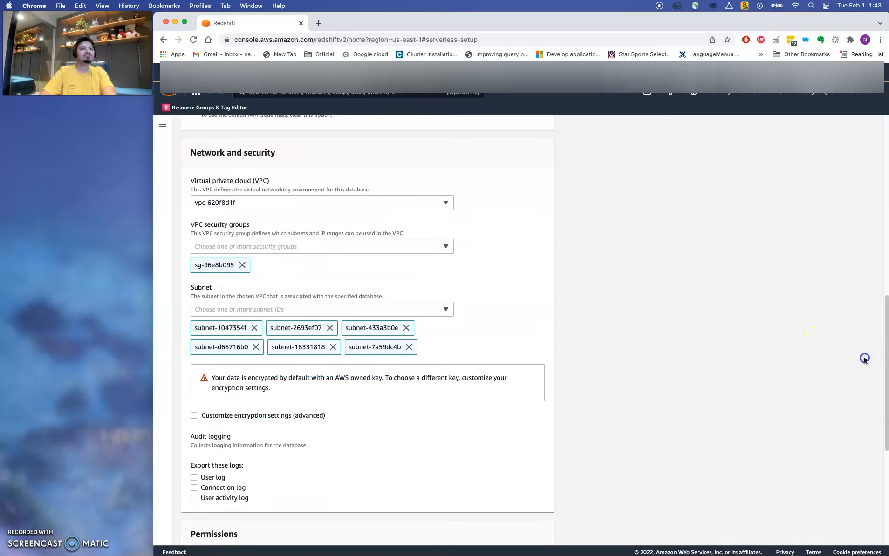
scroll(864, 359, "down", 5)
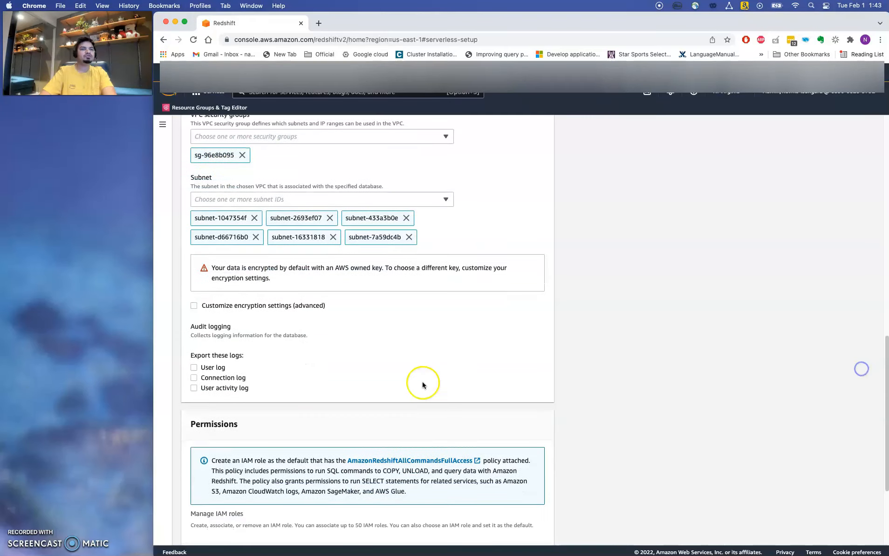
left_click(279, 306)
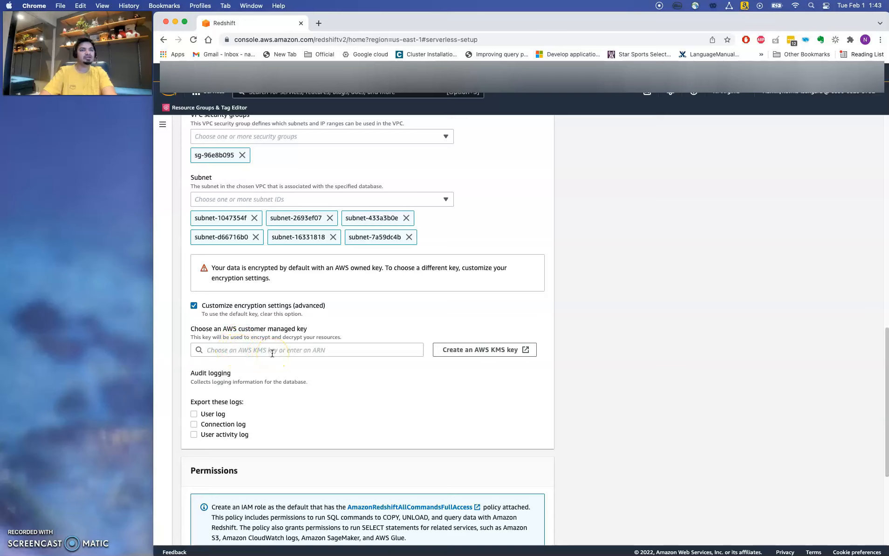
left_click(240, 306)
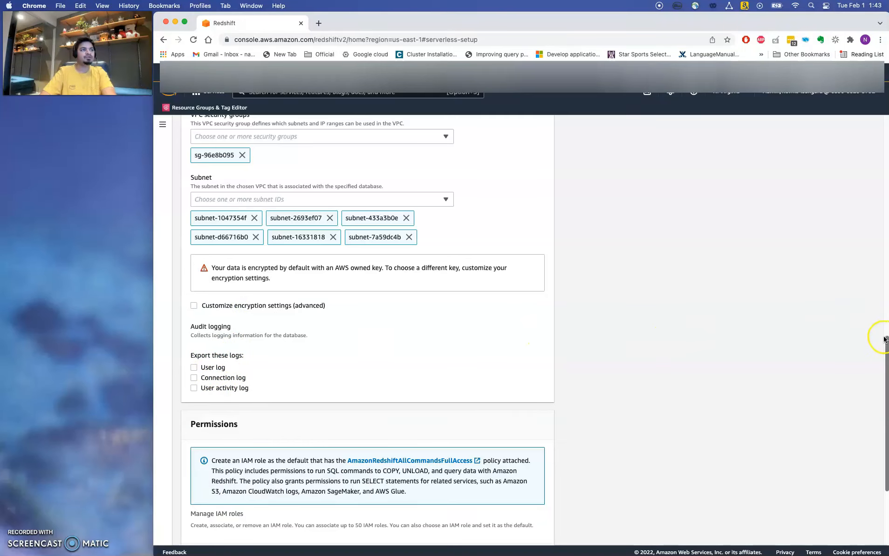
left_click(612, 306)
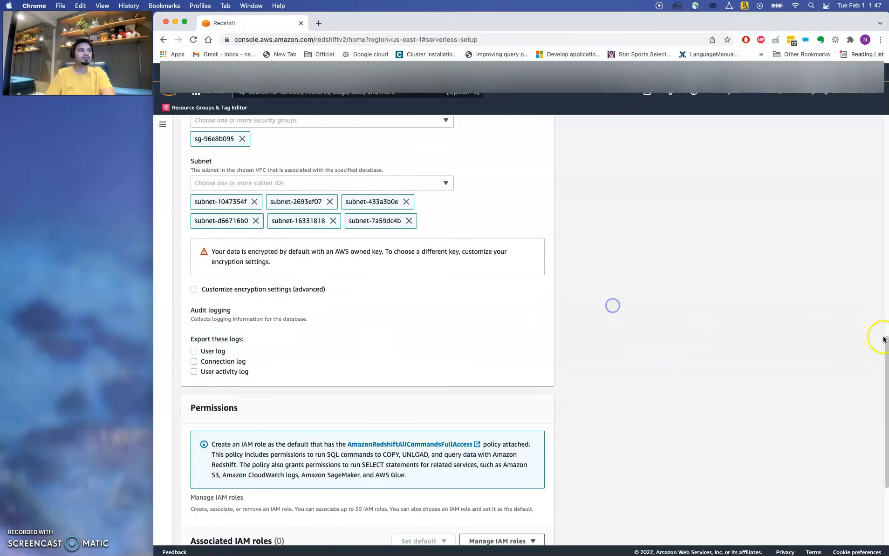
Create a default IAM role for the endpoint with access to any S3 bucket
left_click_drag(884, 338, 882, 395)
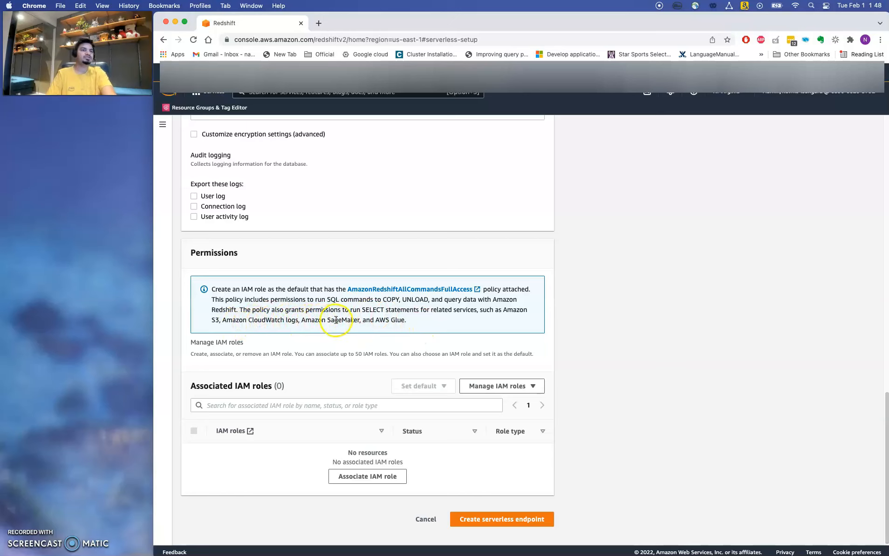
left_click(523, 386)
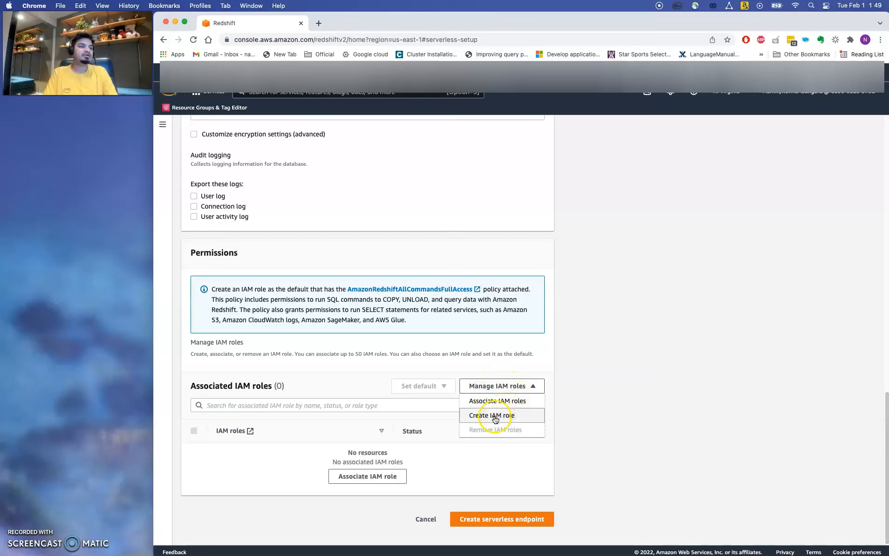
left_click(495, 417)
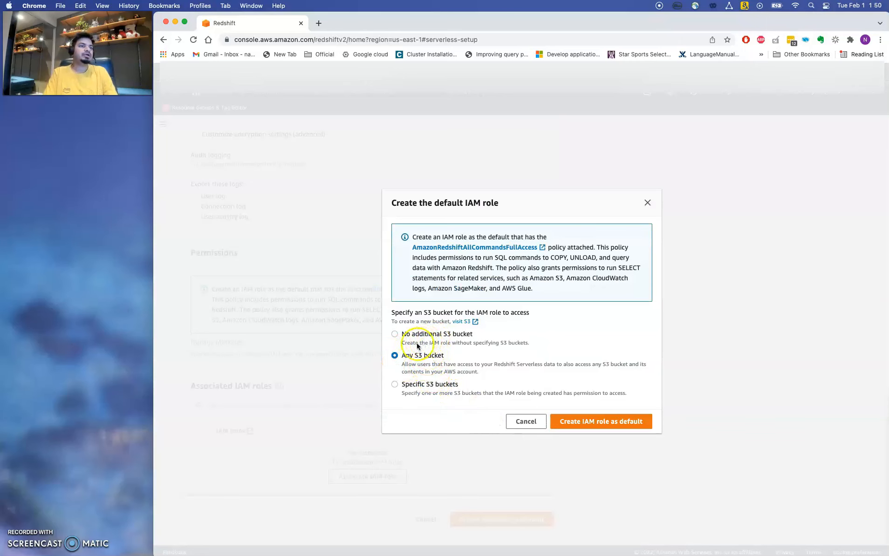
left_click(411, 385)
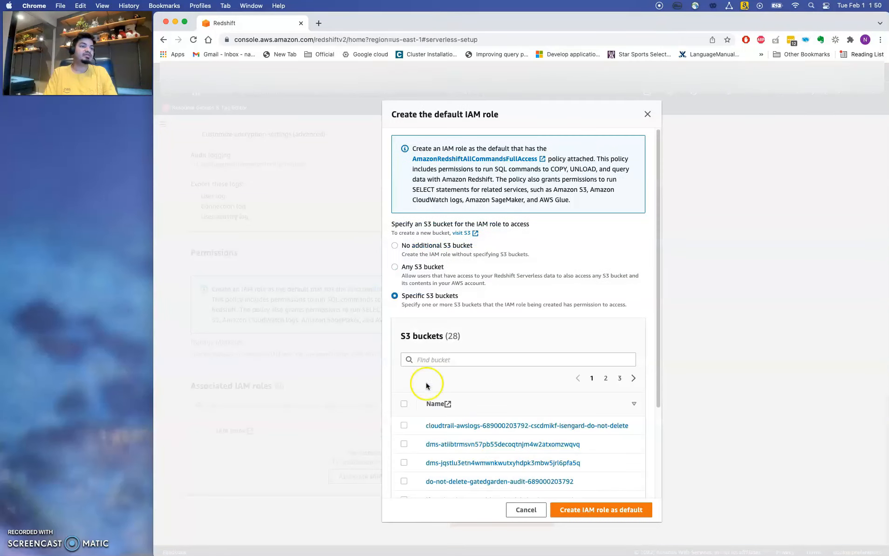
mouse_move(658, 324)
left_mouse_down()
mouse_move(658, 439)
mouse_move(657, 328)
left_mouse_up()
left_click(432, 266)
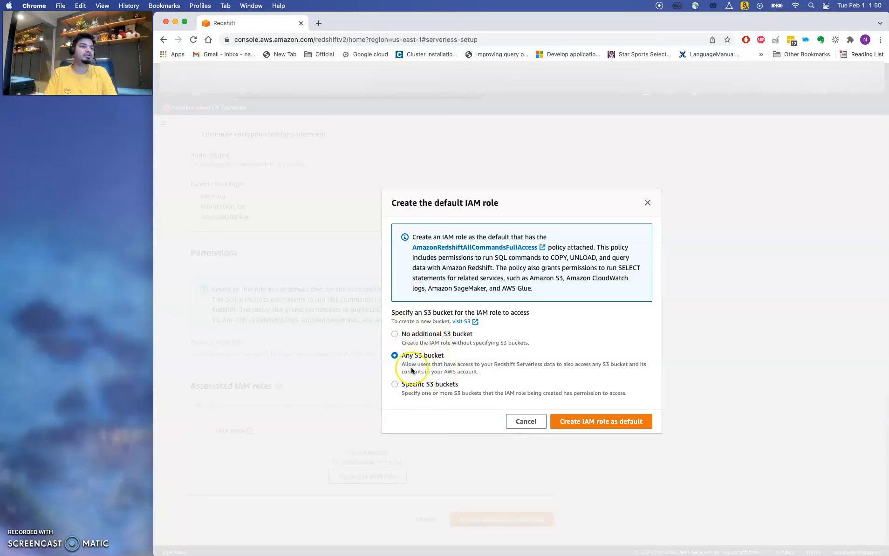
left_click(574, 423)
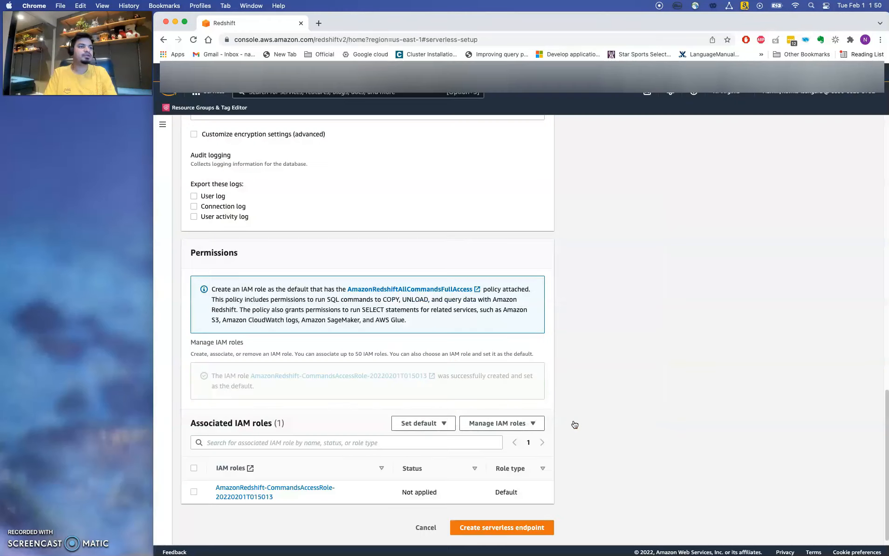
Select the newly created IAM role and create the serverless endpoint
mouse_move(885, 421)
left_mouse_down()
mouse_move(855, 153)
mouse_move(883, 429)
left_mouse_up()
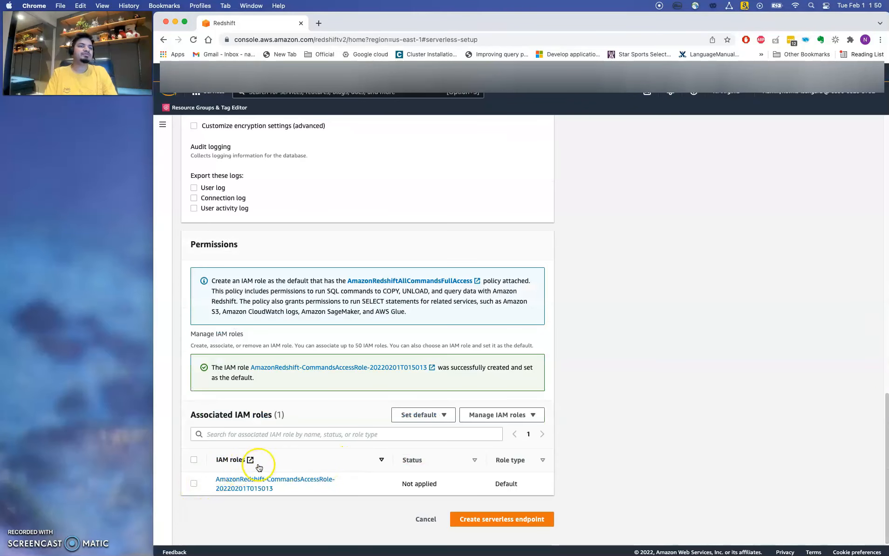
left_click(194, 484)
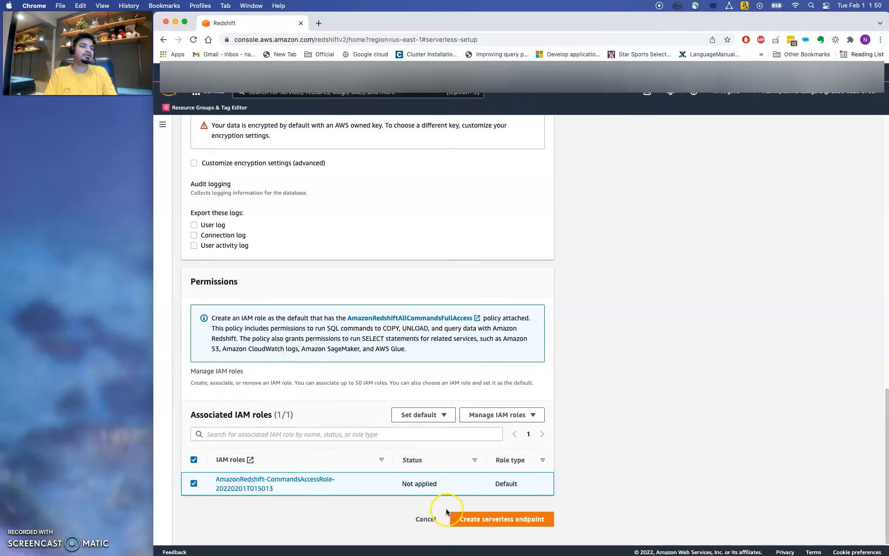
left_click(496, 522)
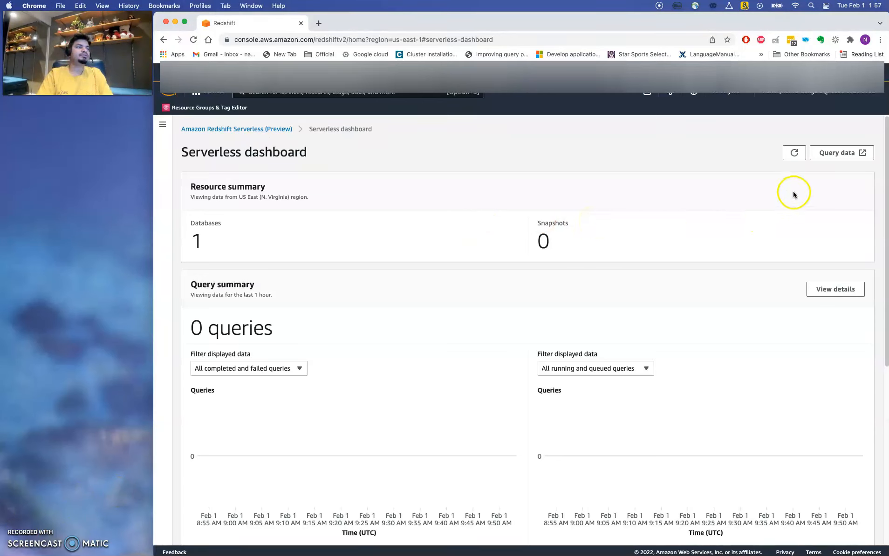
Open query editor v2 from the serverless dashboard and expand sample_data_dev under the Serverless connection
left_click(834, 155)
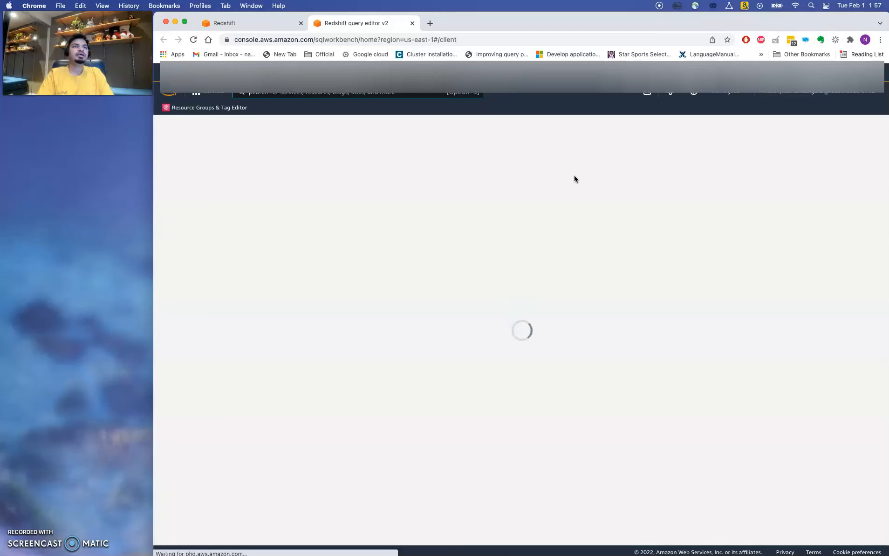
left_click(463, 202)
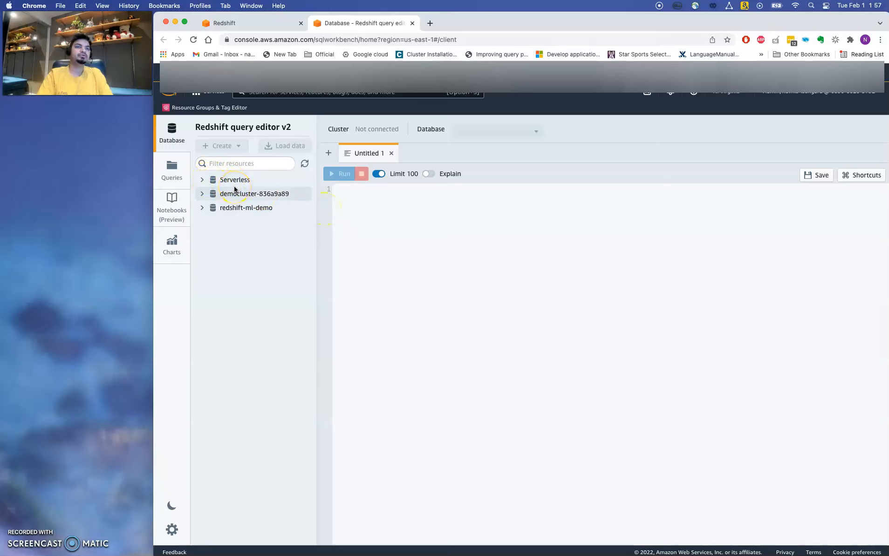
left_click(204, 182)
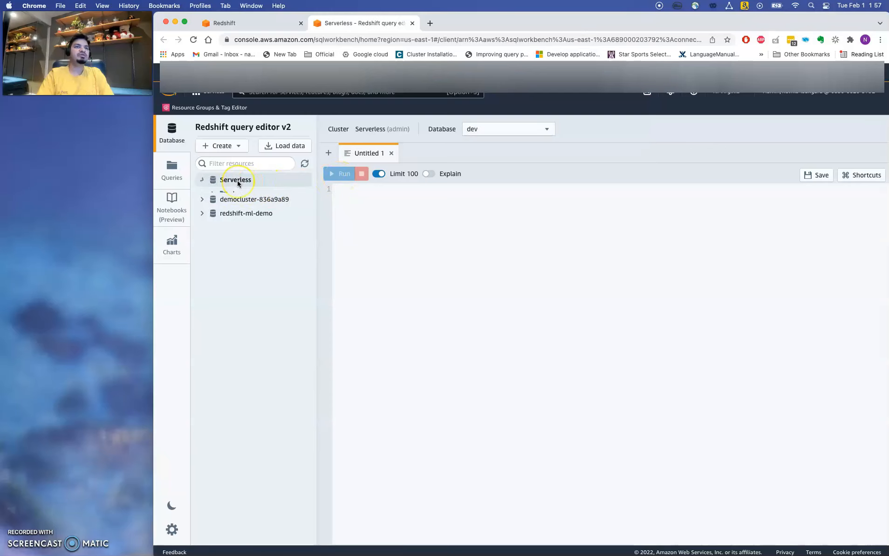
left_click(213, 208)
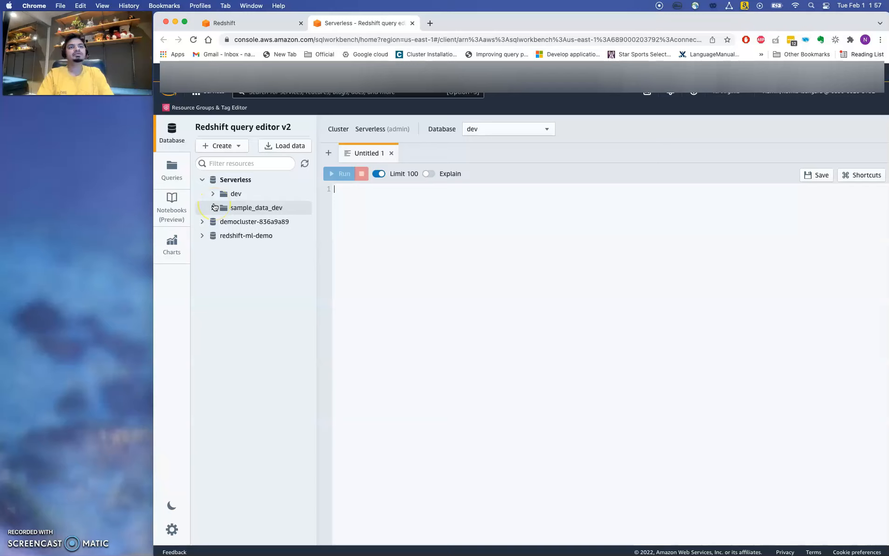
left_click(212, 209)
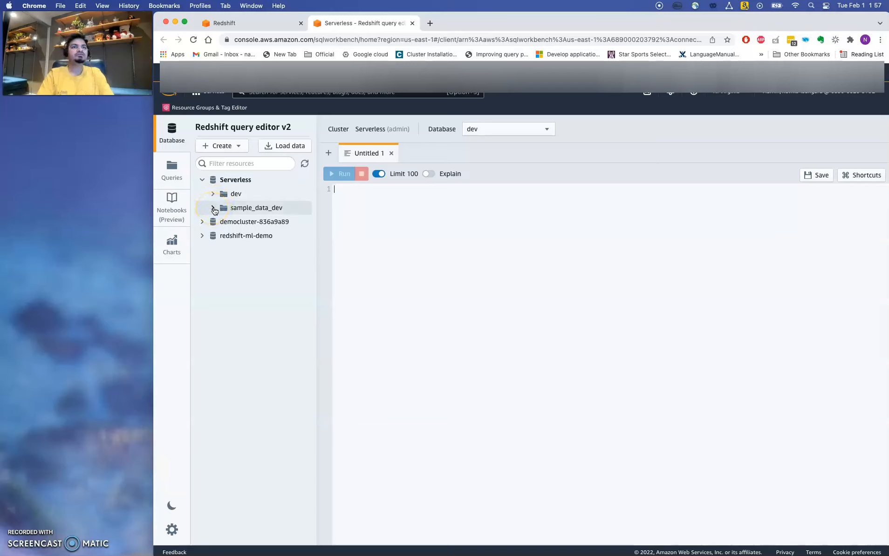
left_click(214, 208)
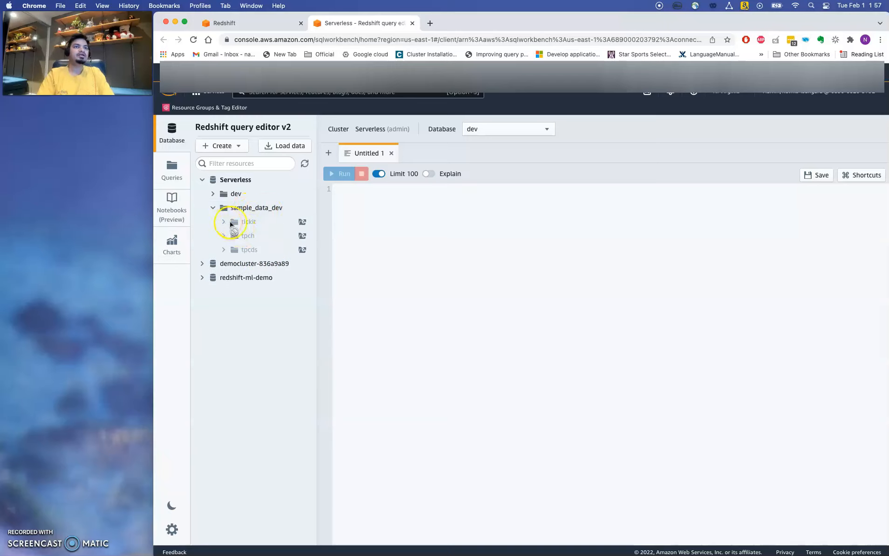
Load the tickit sample dataset, creating the sample database for it, and expand the tickit schema
left_click(301, 224)
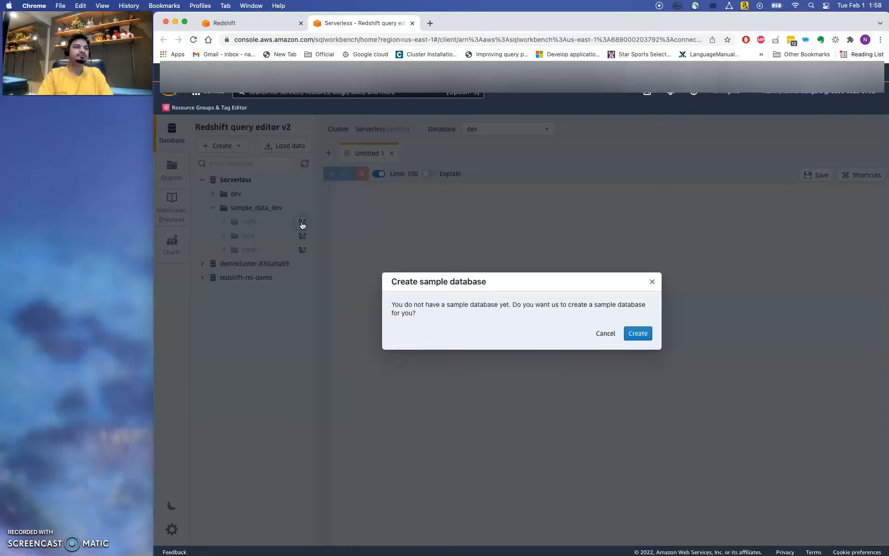
left_click(640, 337)
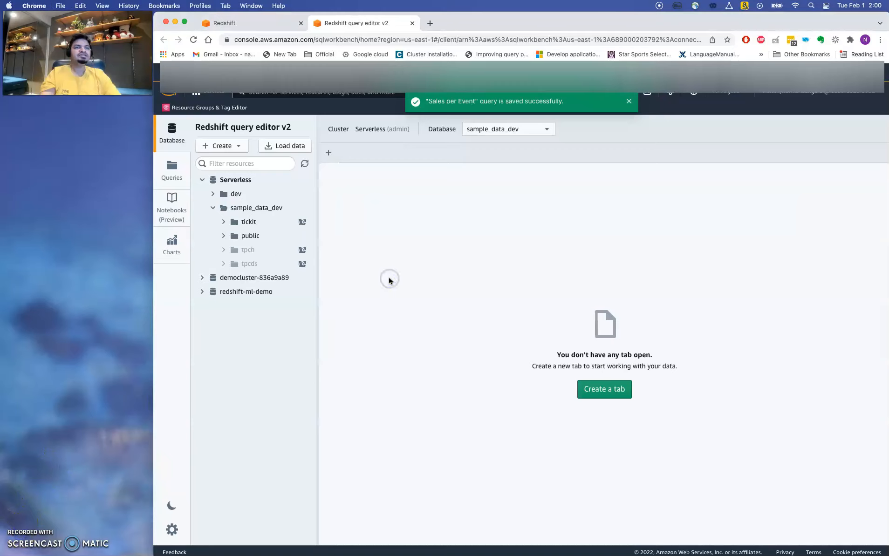
left_click(224, 223)
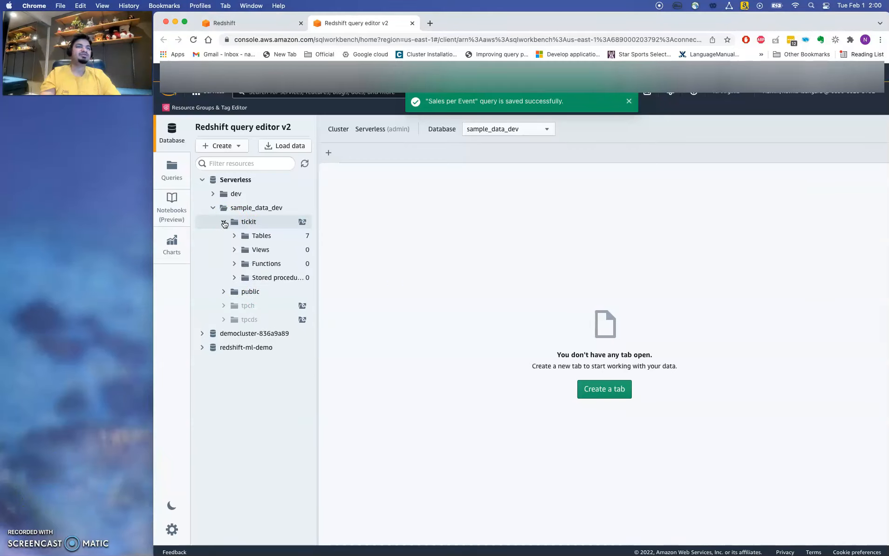
In a new query tab, run a tickit query returning eventname and total_price where the ntile(1000) percentile equals 1, ordered by total_price descending
left_click(224, 222)
left_click(609, 397)
left_click(434, 242)
type("SELECT eventname, total_price FROM  (SELECT eventid, total_price, ntile(1000) over(order by total_price desc) as percentile        FROM (SELECT eventid, sum(pricepaid) total_price              FROM   tickit.sales              GROUP BY eventid)) Q, tickit.event E        WHERE Q.eventid = E.eventid        AND percentile = 1 ORDER BY total_price desc;")
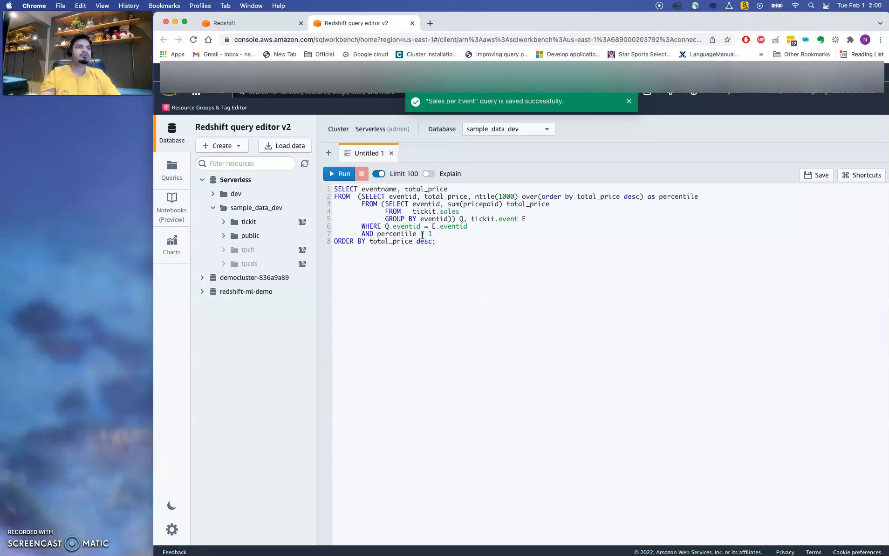
left_click(628, 101)
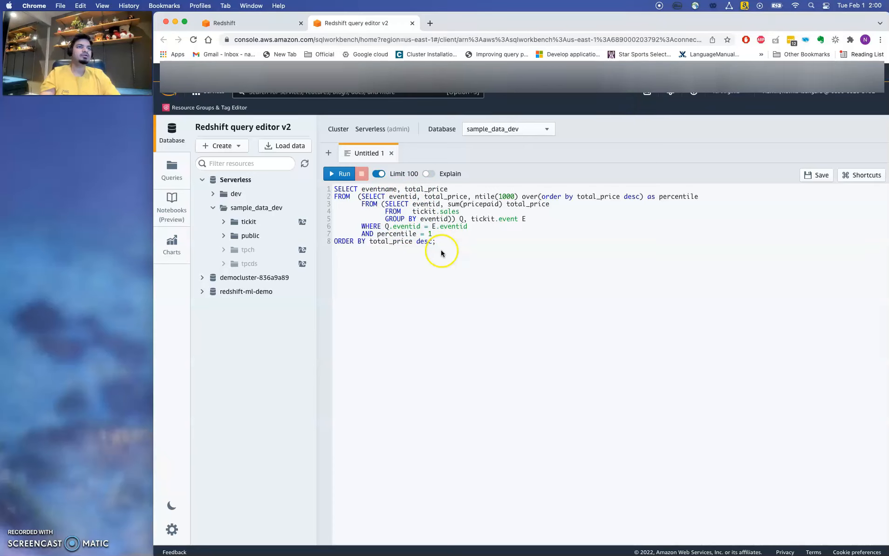
left_click(340, 173)
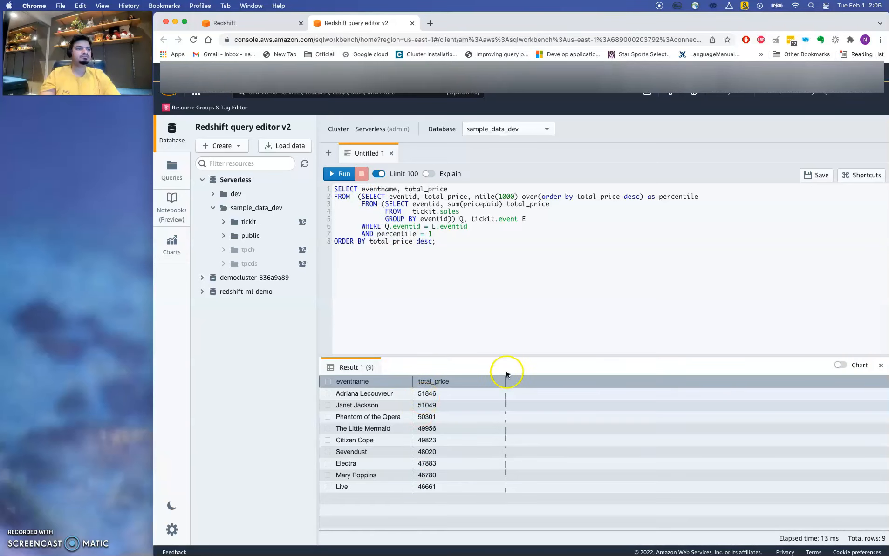
left_click(513, 369)
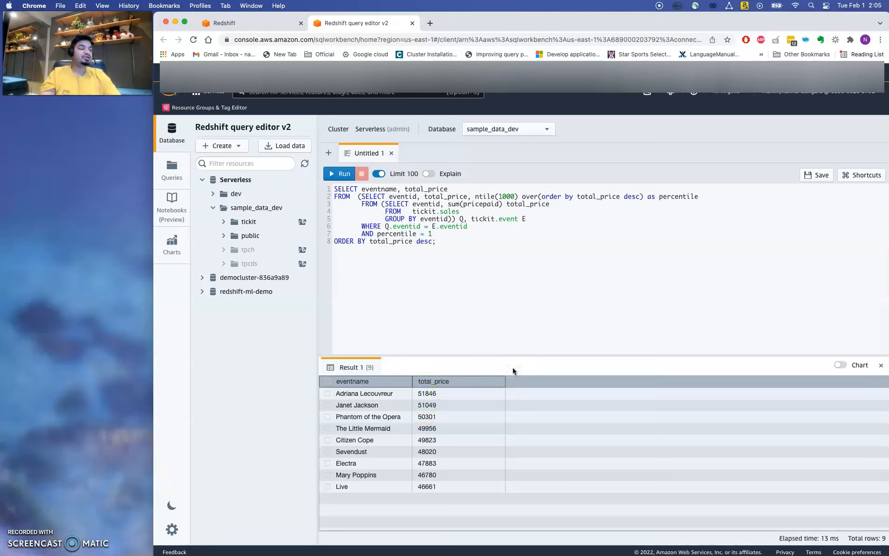
Chart the query result as a pie with total_price as the values and eventname as the labels
left_click(845, 366)
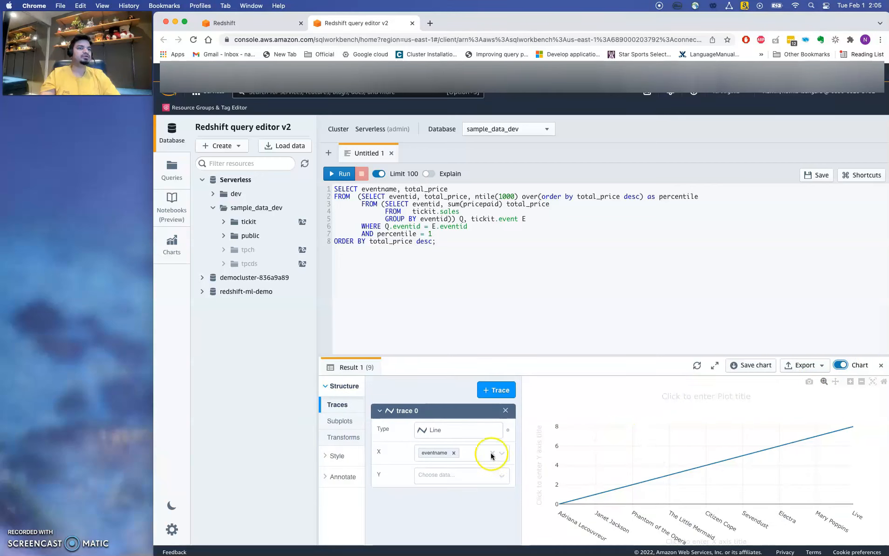
left_click(454, 429)
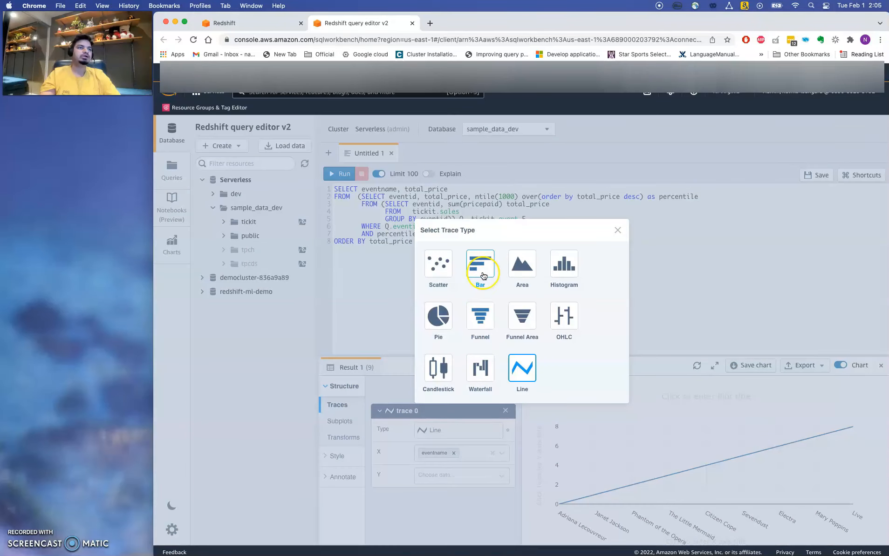
left_click(450, 316)
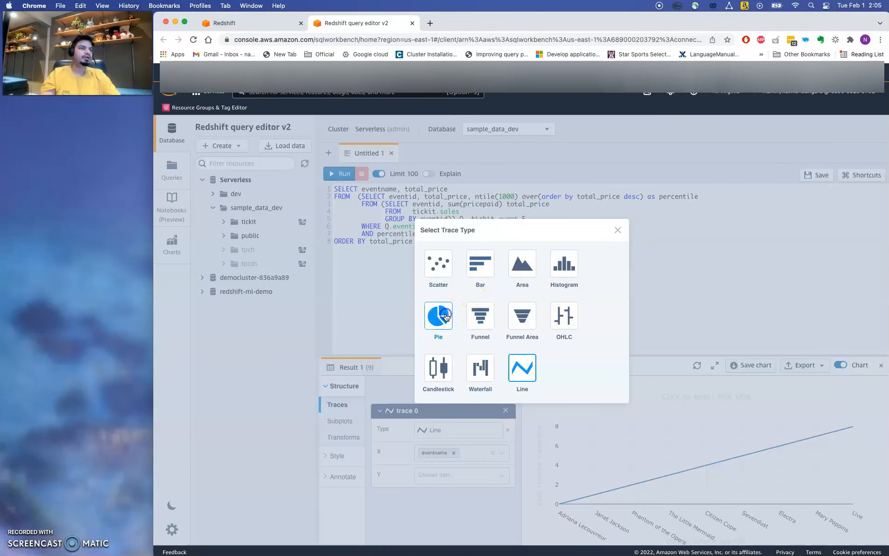
left_click(438, 449)
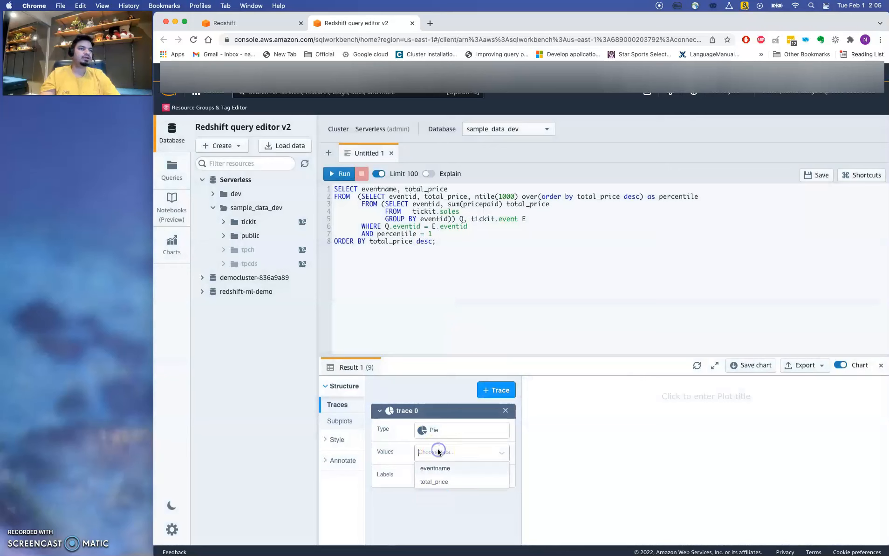
left_click(448, 481)
left_click(449, 474)
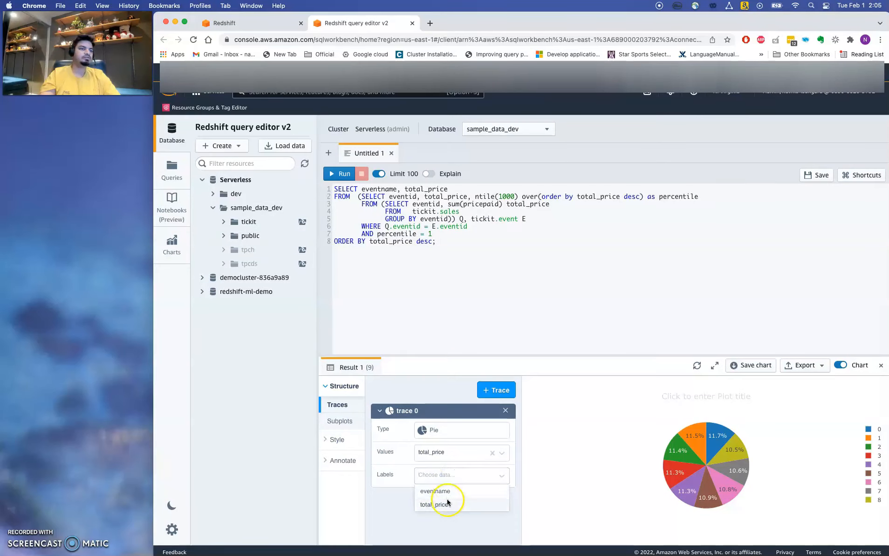
left_click(450, 491)
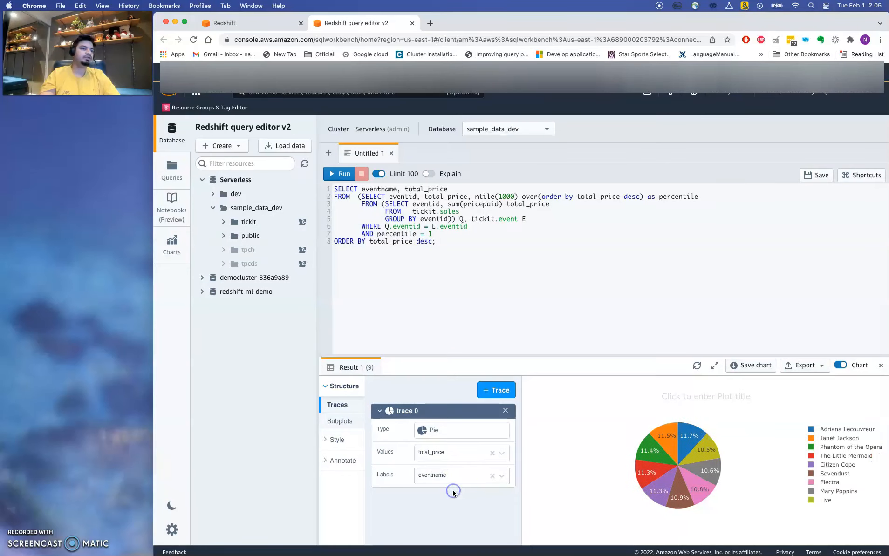
Set the pie chart's plot title to "Sales by Event"
left_click(684, 396)
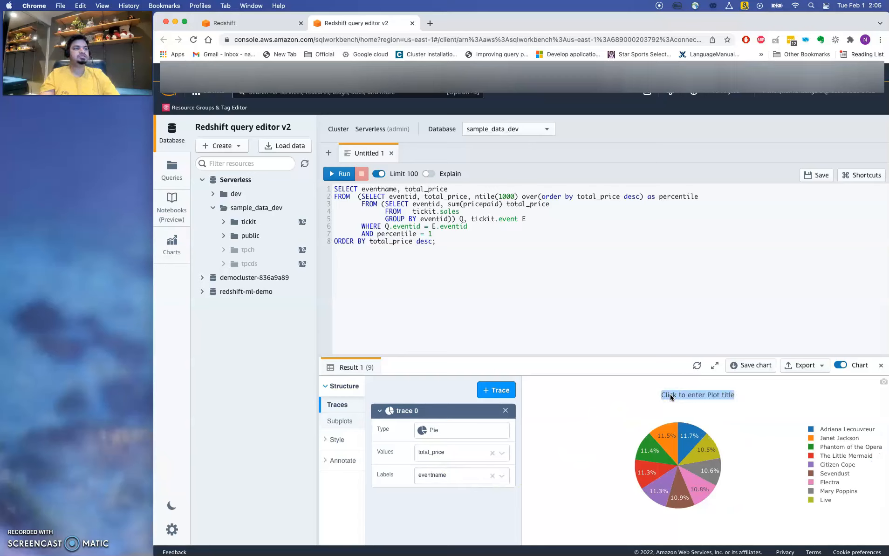
type("Sales ")
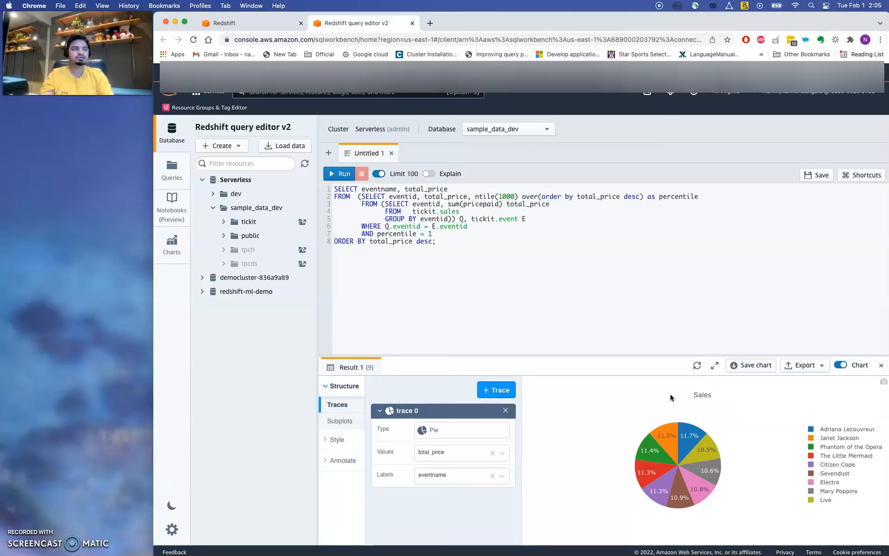
type("by Event")
left_click(679, 396)
Save the pie chart under the title "demo"
left_click(753, 366)
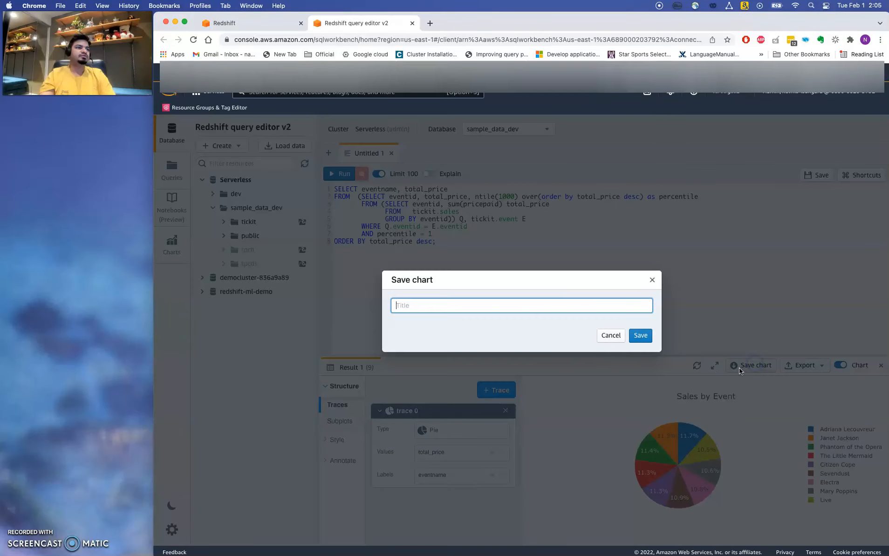
type("dmeo")
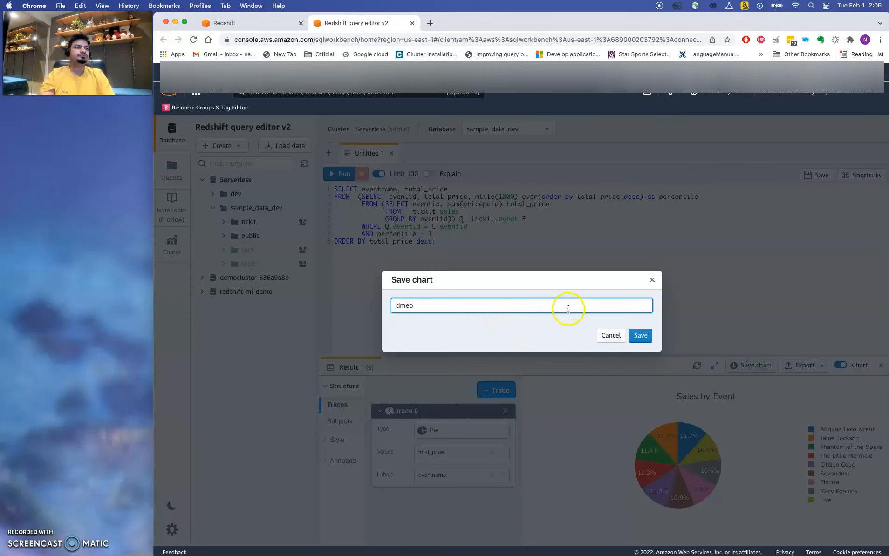
left_click(640, 336)
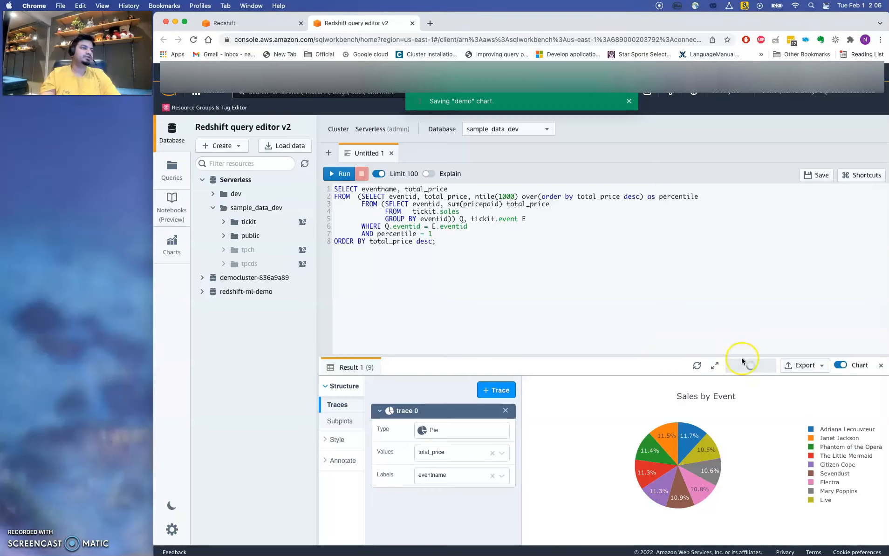
Look at the chart's export formats and the options for loading data from S3, without exporting or loading anything
left_click(803, 365)
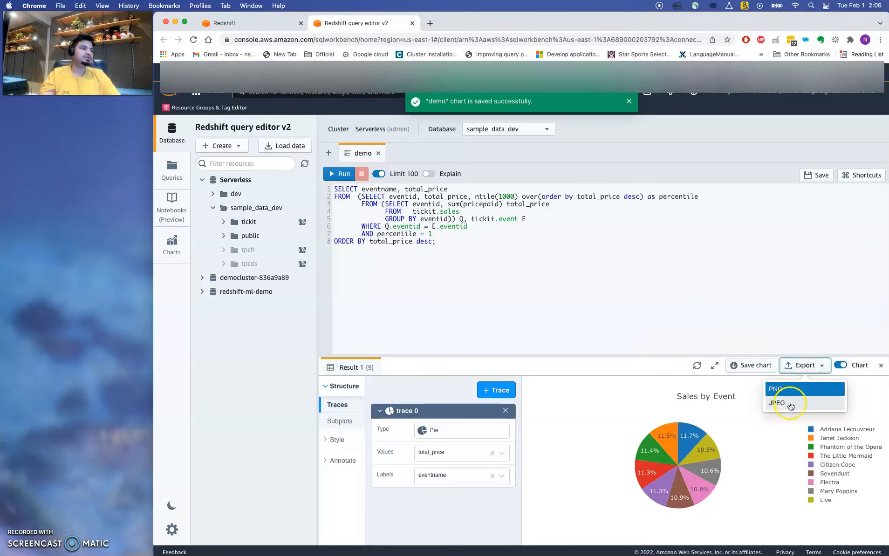
left_click(796, 323)
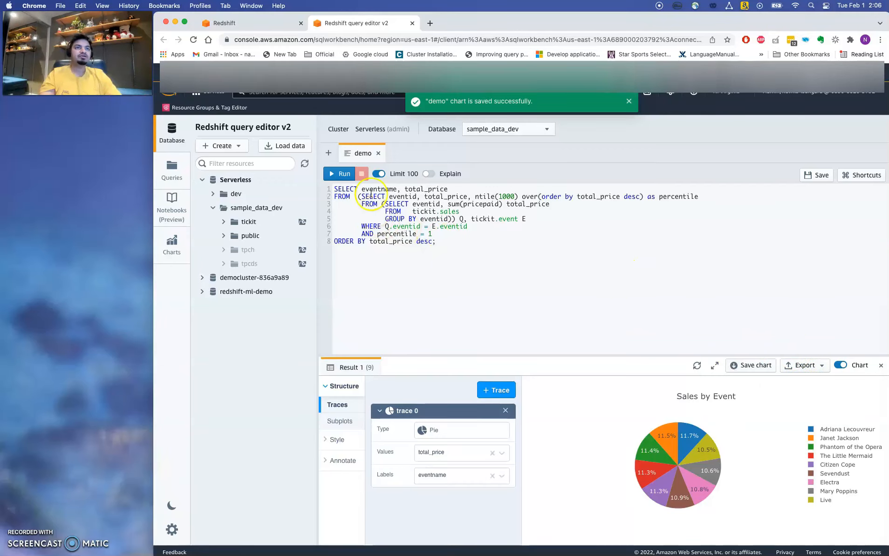
left_click(296, 148)
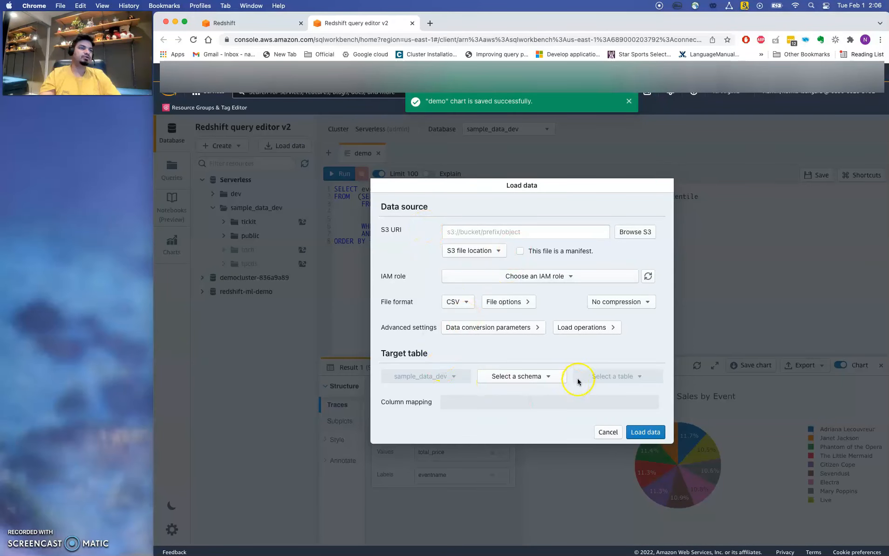
left_click(607, 432)
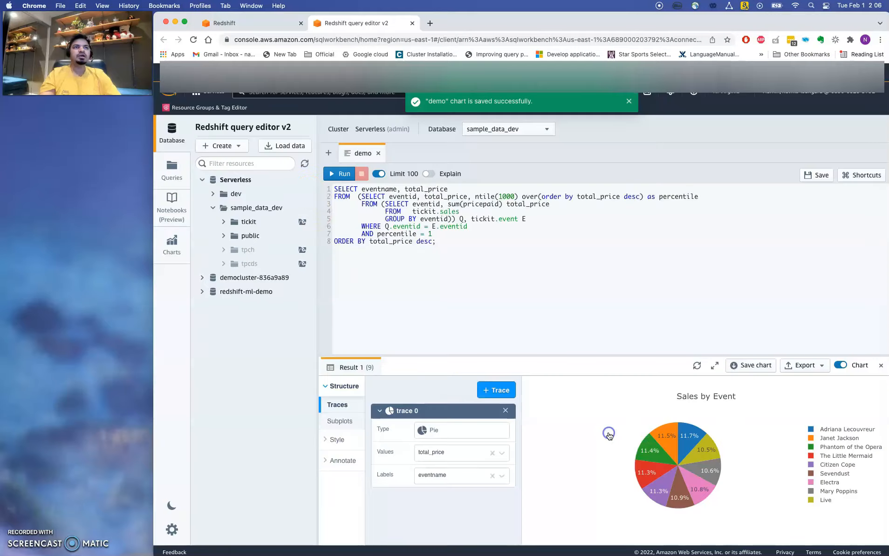
Review the settings for creating a user-defined function and a schema, without creating either one
left_click(244, 151)
left_click(295, 129)
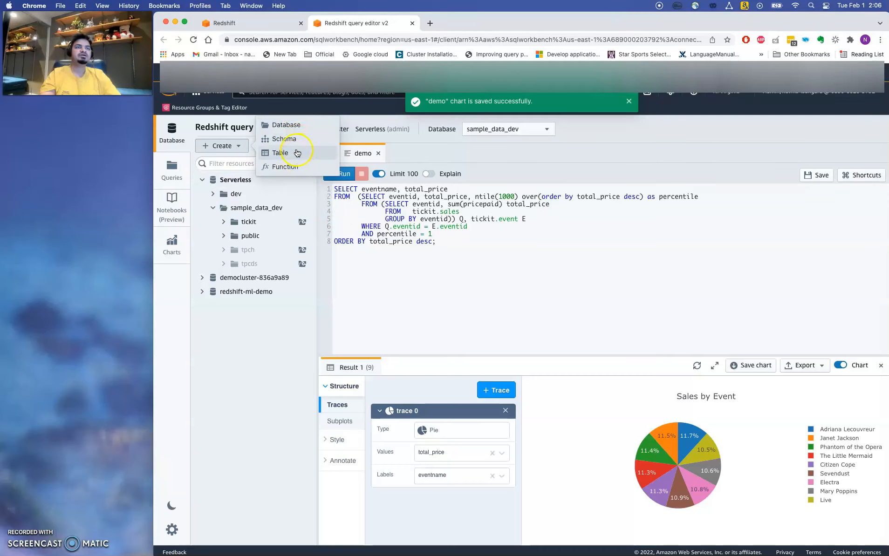
left_click(294, 167)
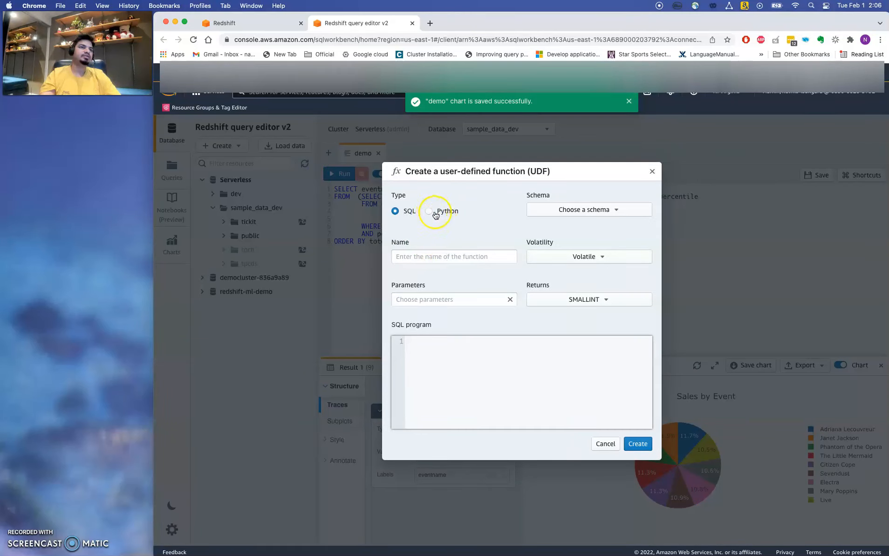
left_click(605, 444)
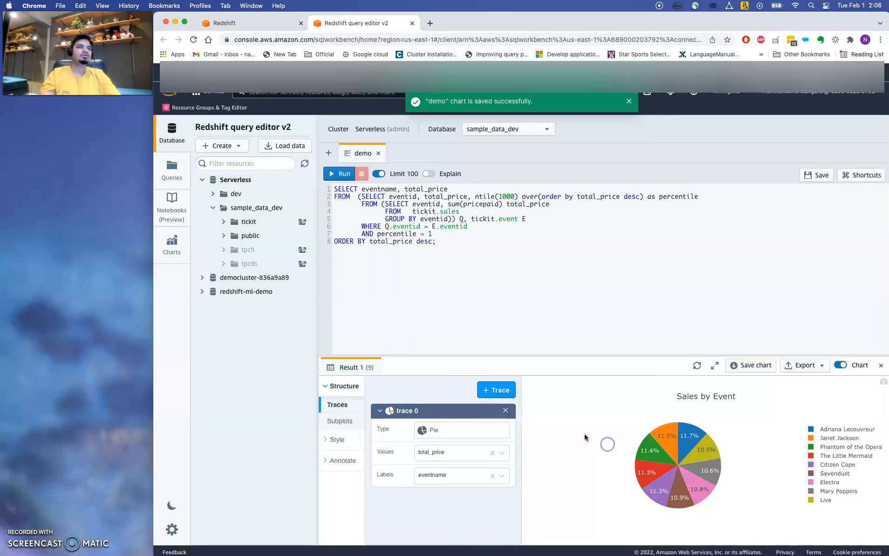
left_click(230, 146)
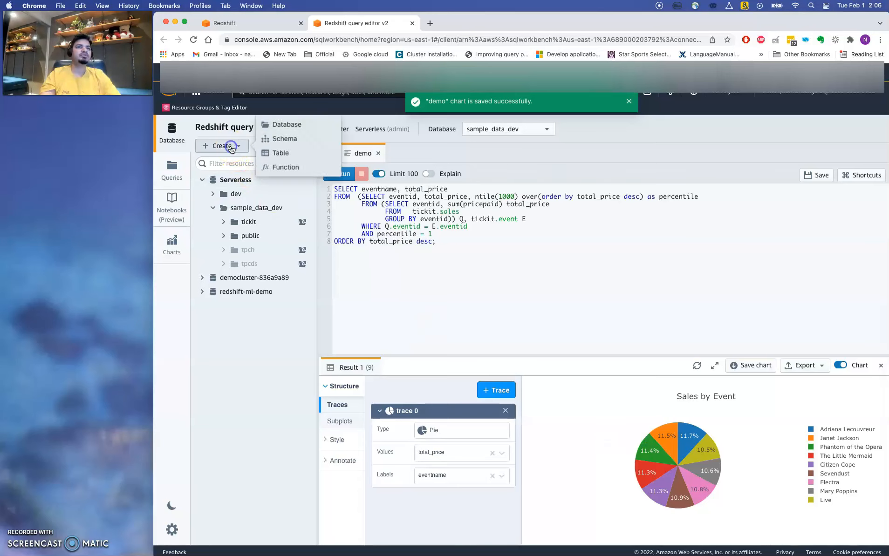
left_click(282, 139)
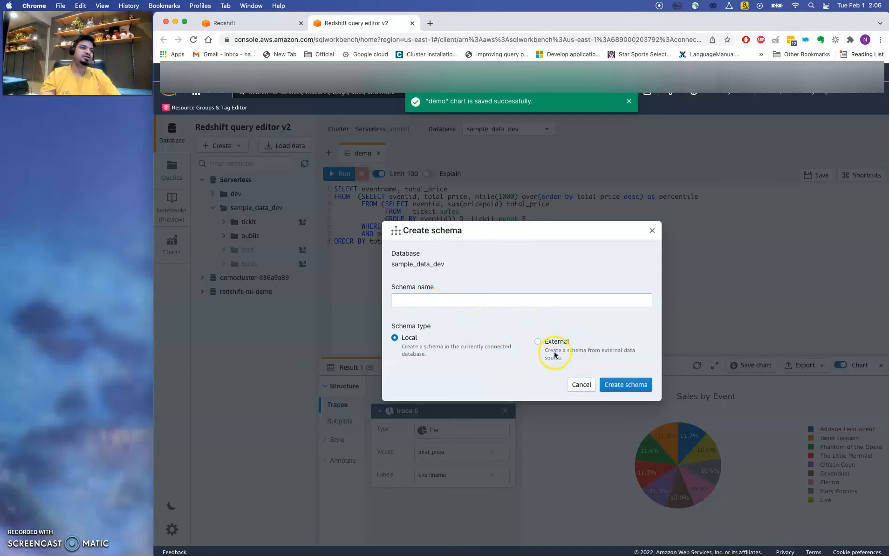
left_click(579, 385)
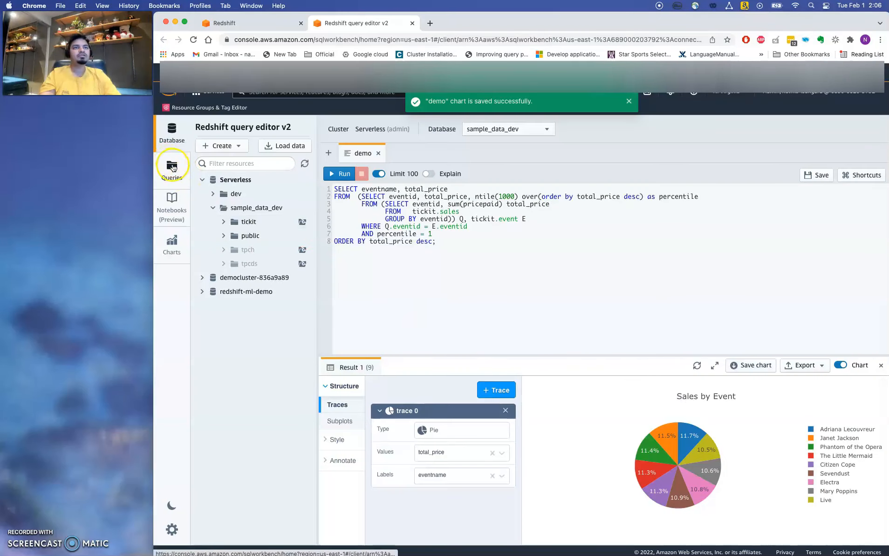
Save the current query under the name "demo"
left_click(818, 180)
type("dmeo")
key("BackSpace")
key("BackSpace")
key("BackSpace")
type("emo")
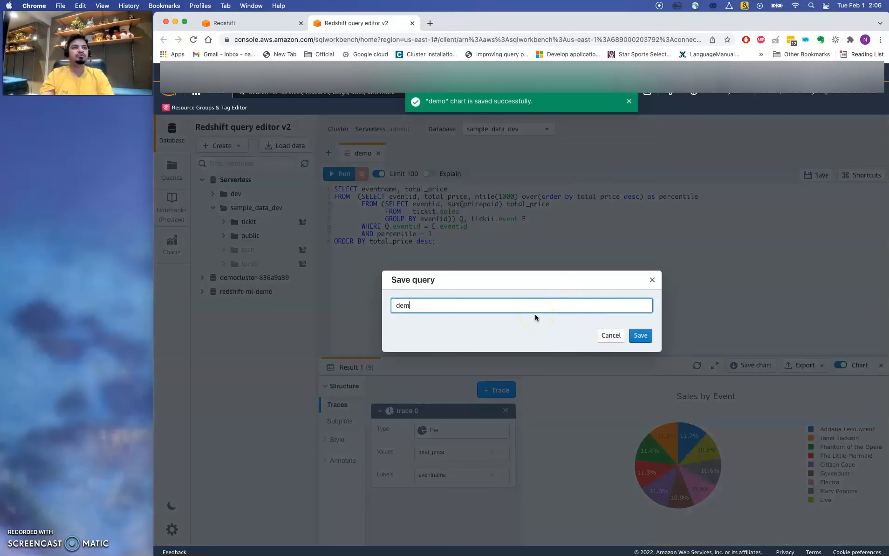
left_click(640, 335)
Look through the saved queries, notebooks and charts, and return to the demo query in the database editor
left_click(173, 181)
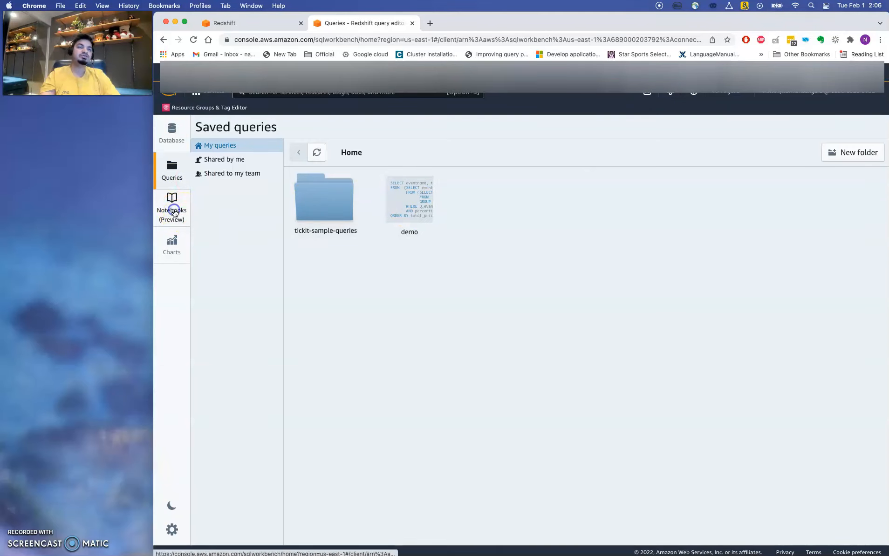
left_click(174, 212)
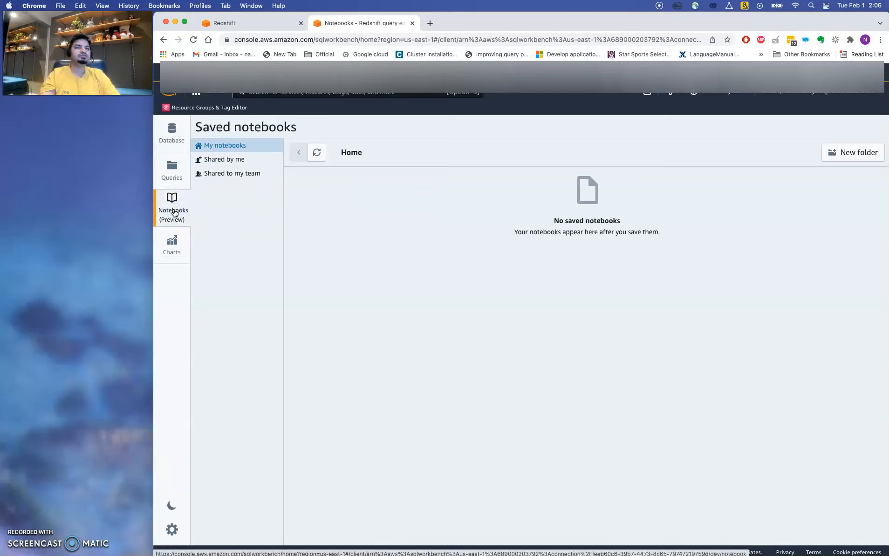
left_click(174, 252)
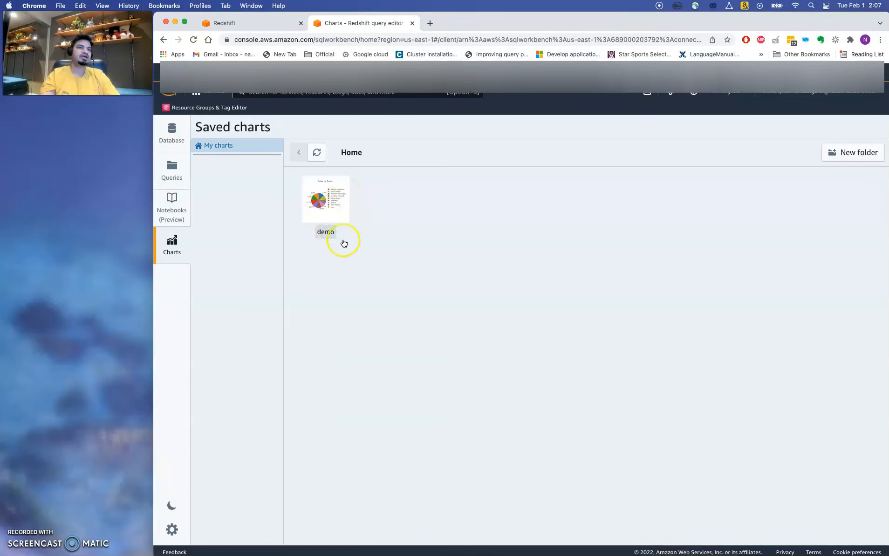
left_click(173, 135)
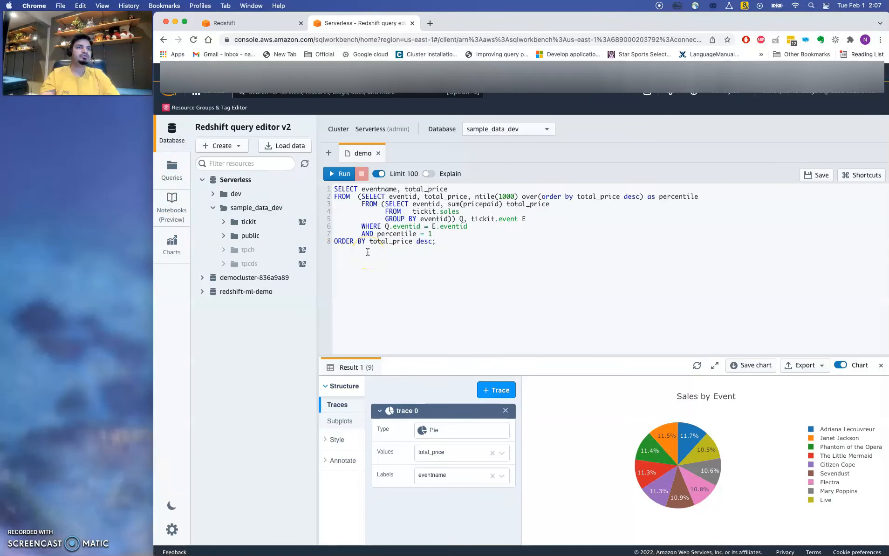
left_click(448, 238)
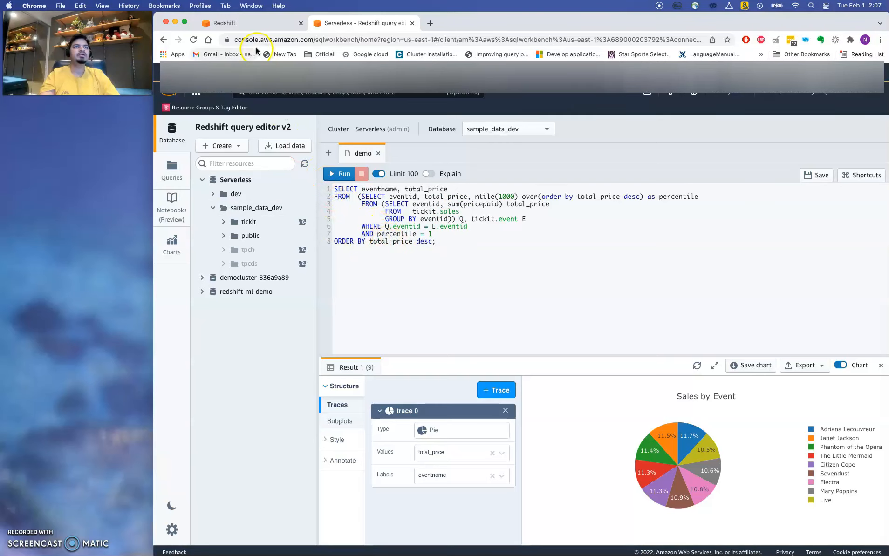
Refresh the Redshift serverless dashboard with its navigation shown, and review the query summary, RPU capacity used and datashares
left_click(248, 23)
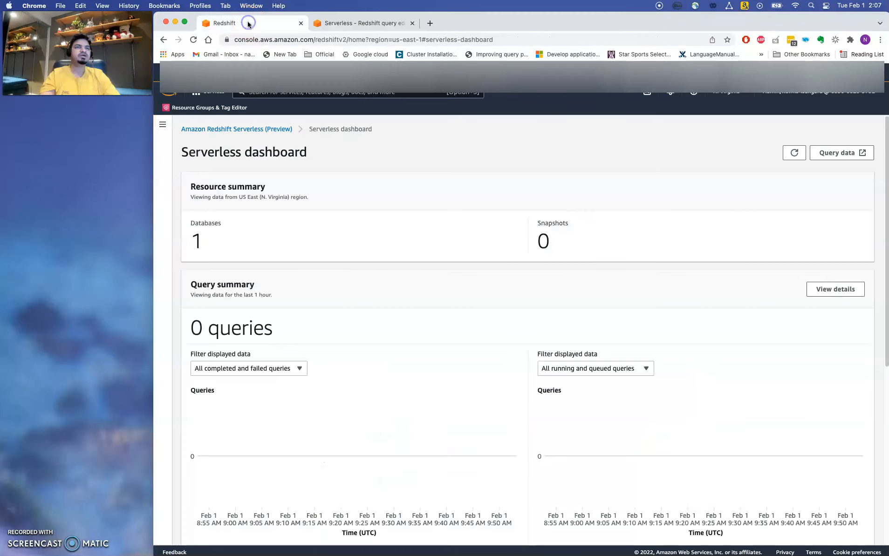
left_click(163, 126)
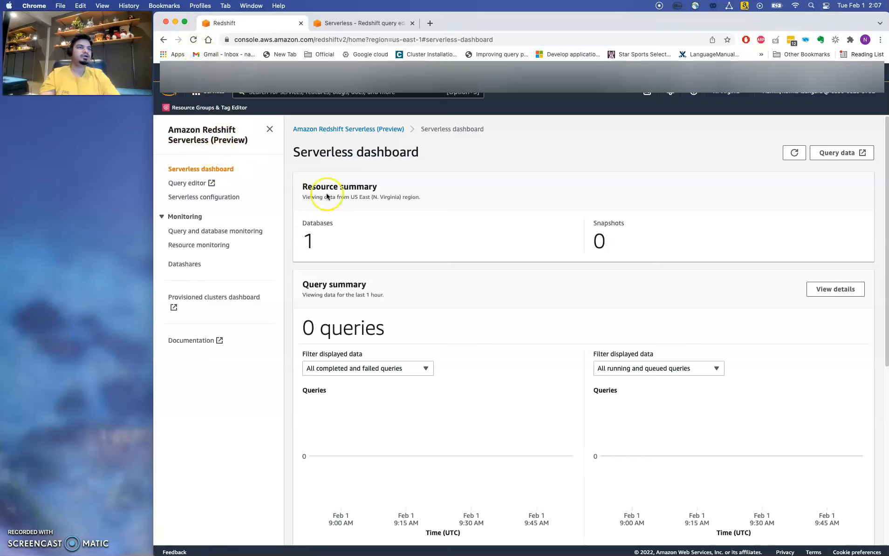
mouse_move(886, 176)
left_mouse_down()
mouse_move(887, 198)
mouse_move(879, 158)
left_mouse_up()
left_click(794, 152)
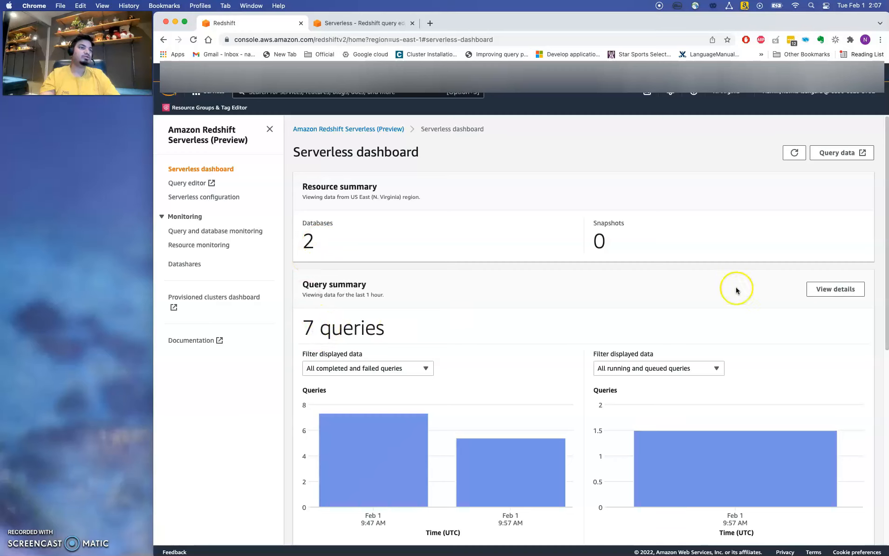
left_click_drag(885, 238, 886, 432)
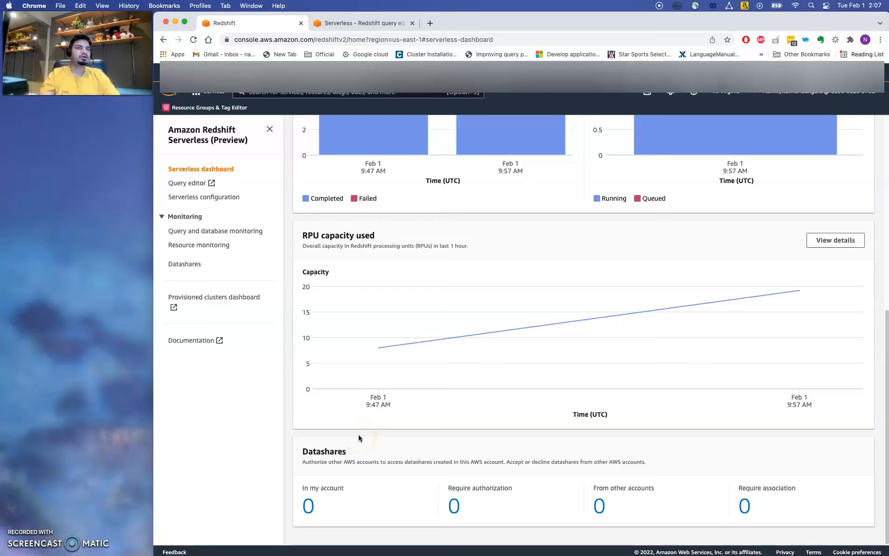
Open the serverless configuration and review its general information, including the endpoint and connection URLs
left_click(226, 198)
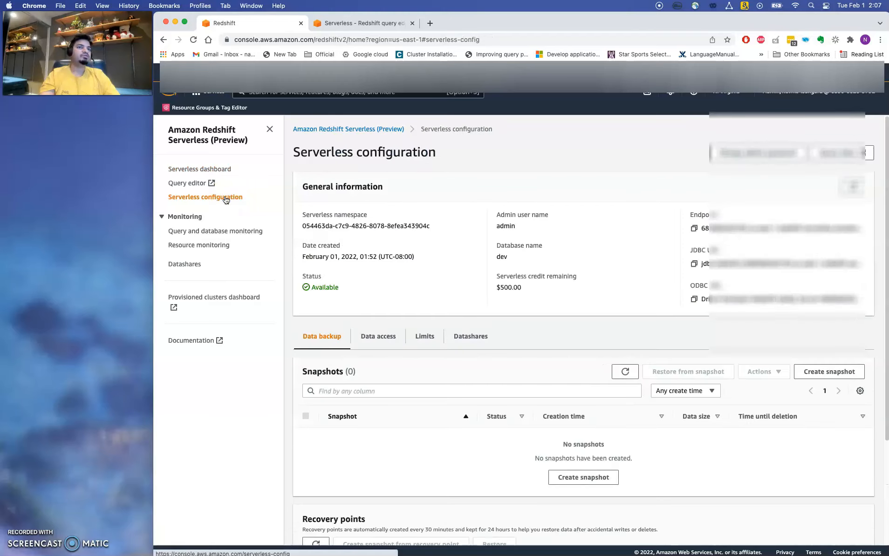
left_click_drag(886, 250, 886, 277)
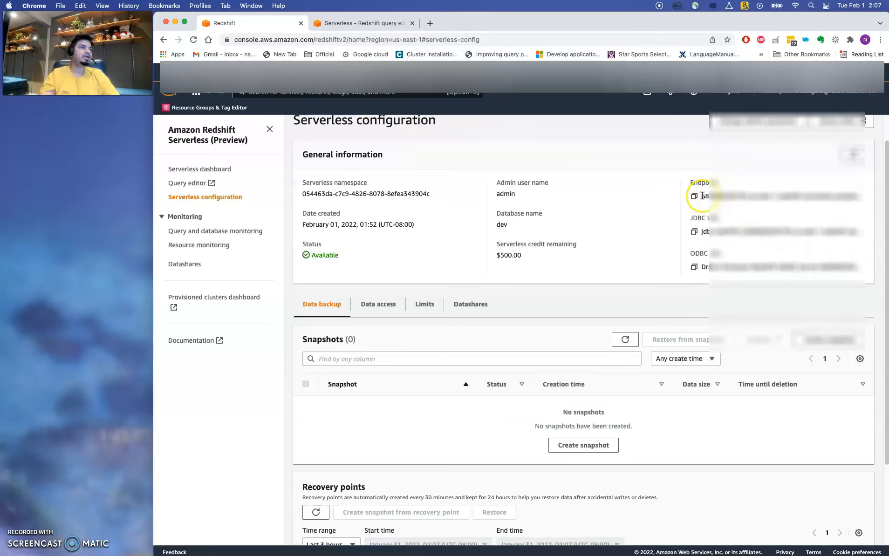
left_click_drag(702, 196, 747, 196)
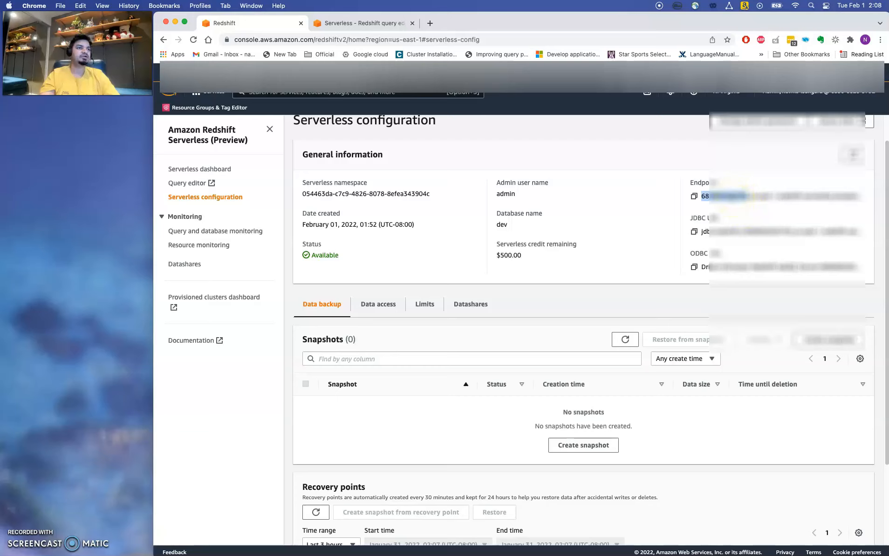
Review the configuration's limits, examining the base RPU capacity and the remaining serverless credit
left_click(423, 305)
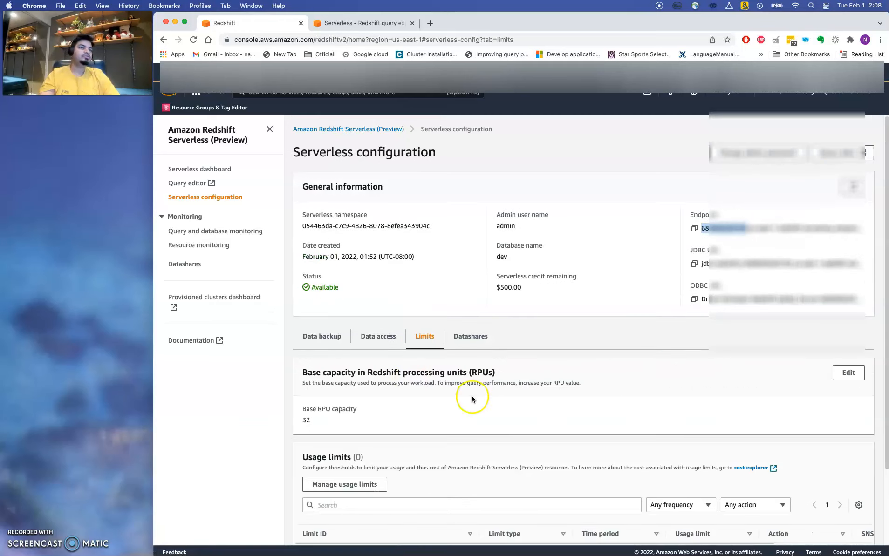
scroll(880, 289, "down", 3)
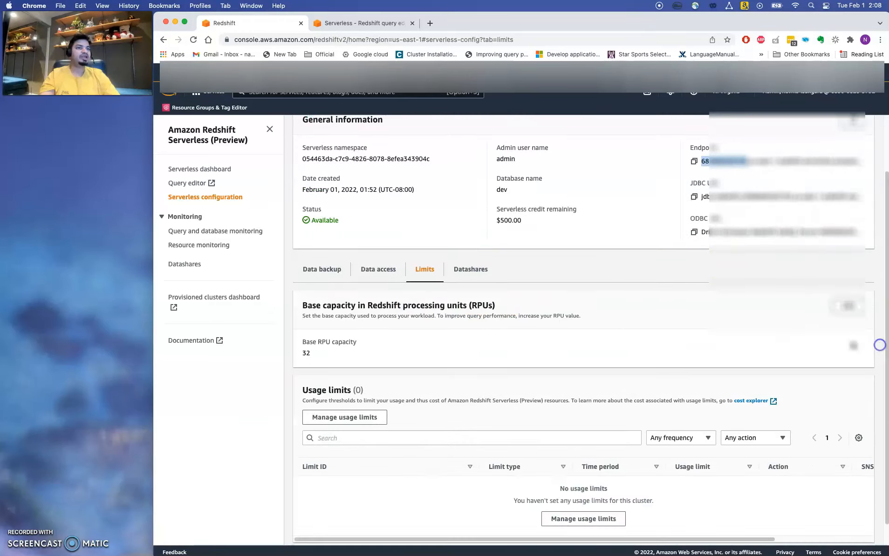
double_click(305, 353)
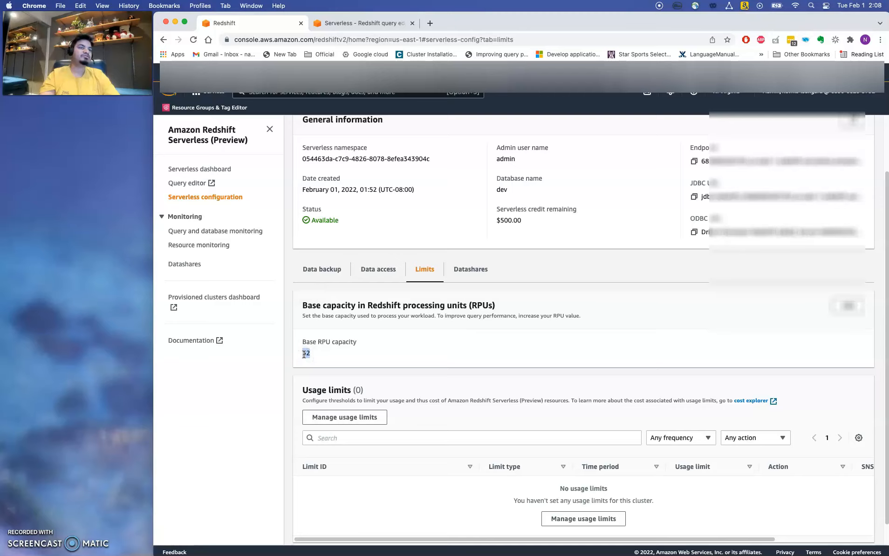
left_click(305, 354)
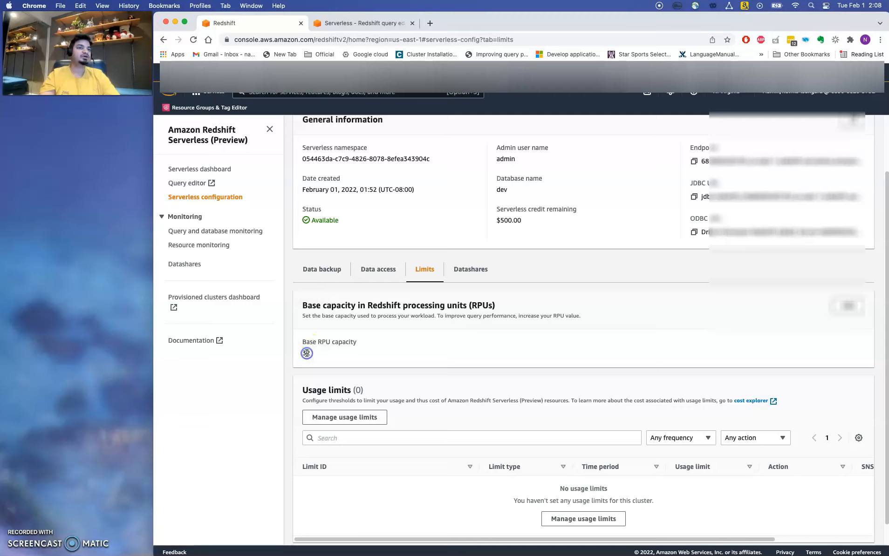
left_click_drag(305, 353, 313, 356)
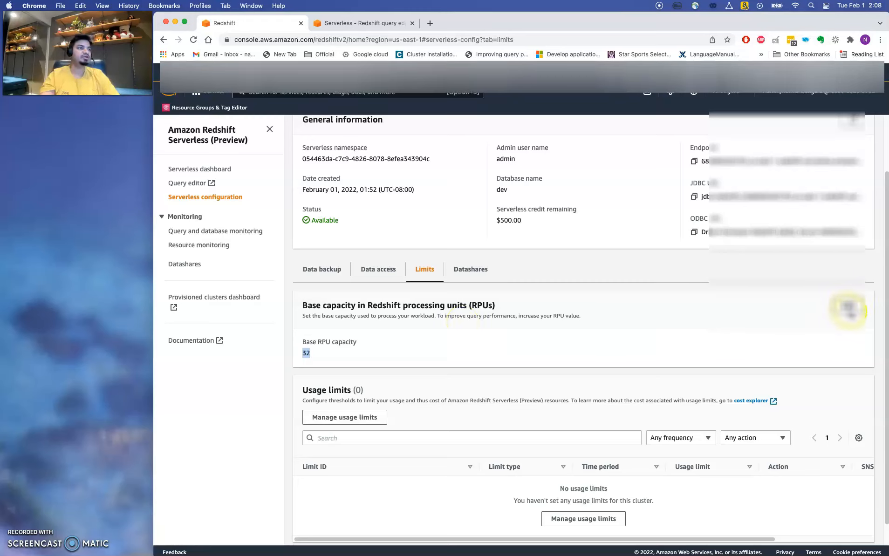
left_click_drag(523, 221, 495, 220)
left_click_drag(301, 353, 321, 353)
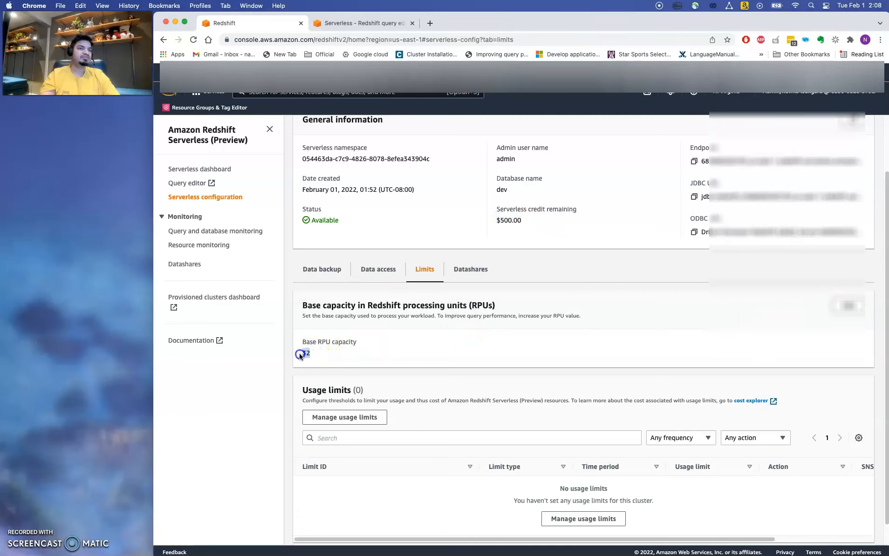
left_click(325, 358)
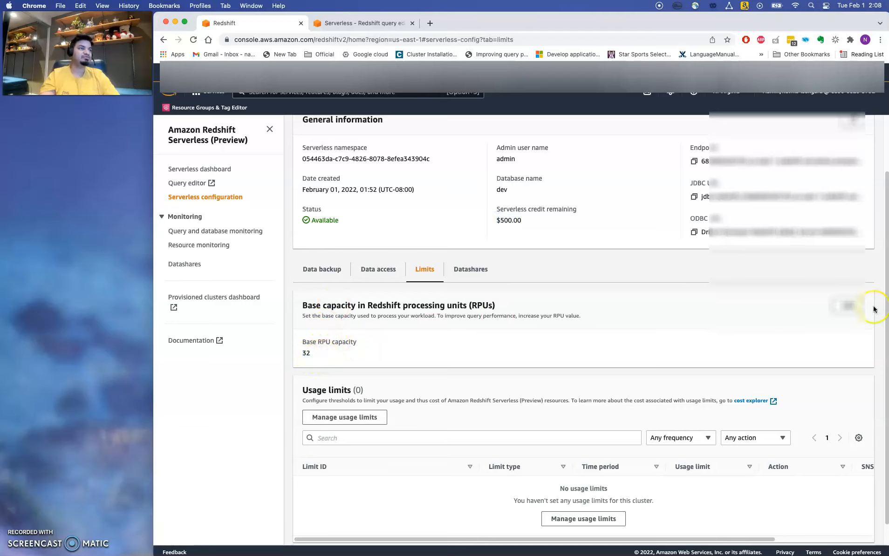
Look through the base RPU capacity values available for selection, and leave the capacity settings without saving
left_click(853, 303)
left_click(495, 327)
left_click(495, 327)
left_click(494, 328)
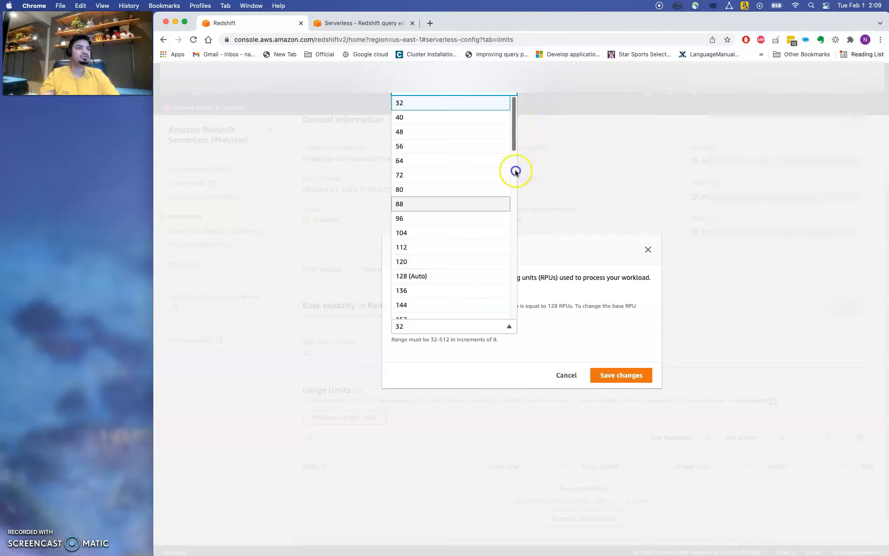
left_click_drag(516, 170, 528, 291)
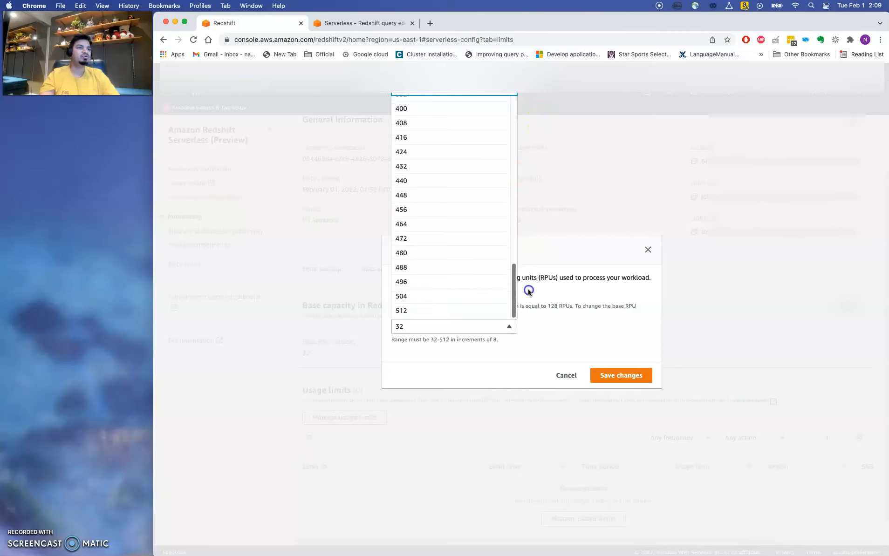
left_click(533, 320)
left_click(565, 375)
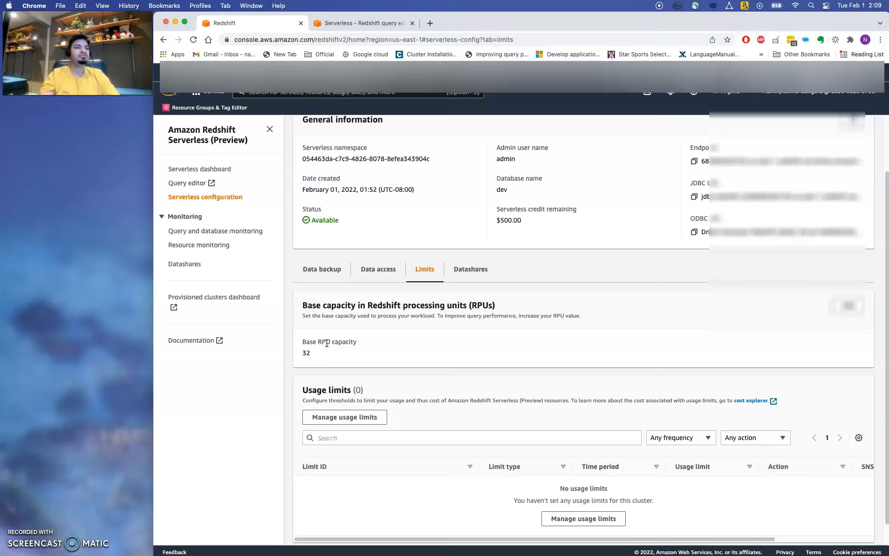
Draft a usage limit for the maximum RPU-hours with a daily frequency and a limit of 100 hours
left_click_drag(884, 325, 884, 341)
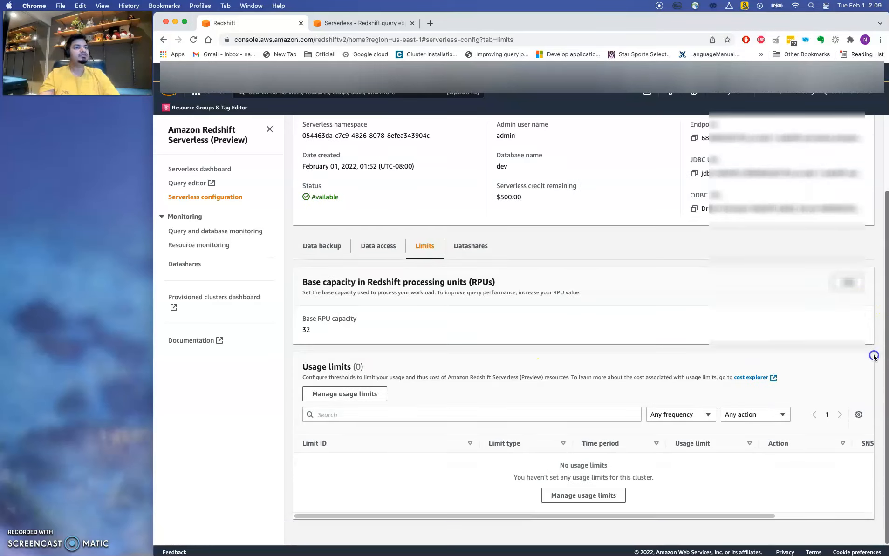
left_click(352, 395)
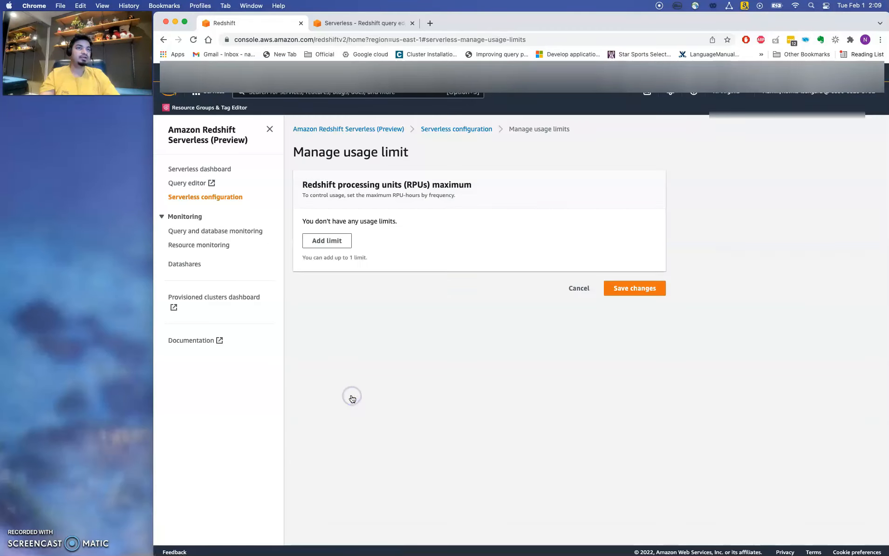
left_click(326, 248)
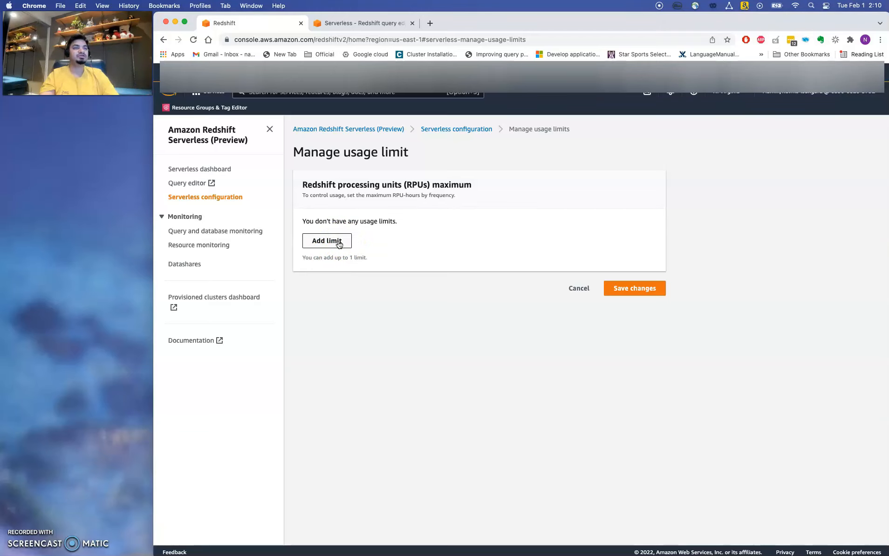
left_click(338, 244)
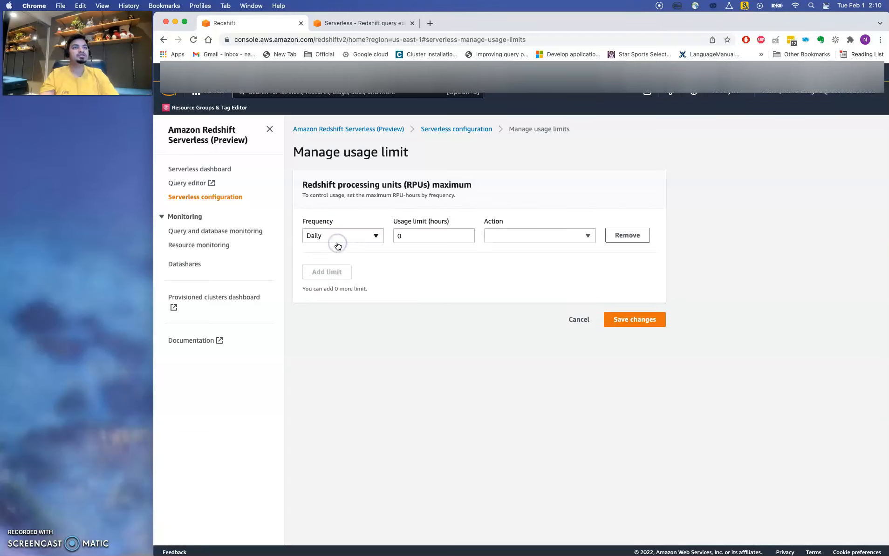
left_click(341, 235)
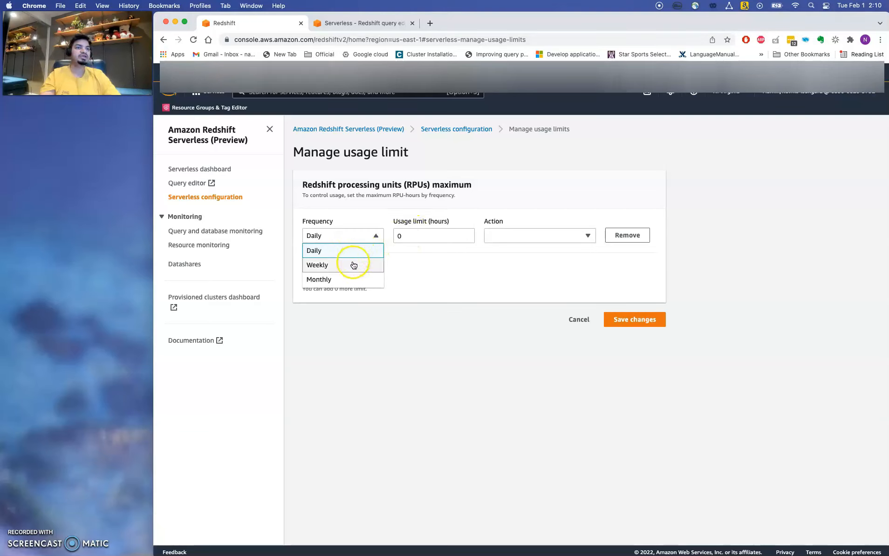
left_click(416, 236)
left_click(405, 238)
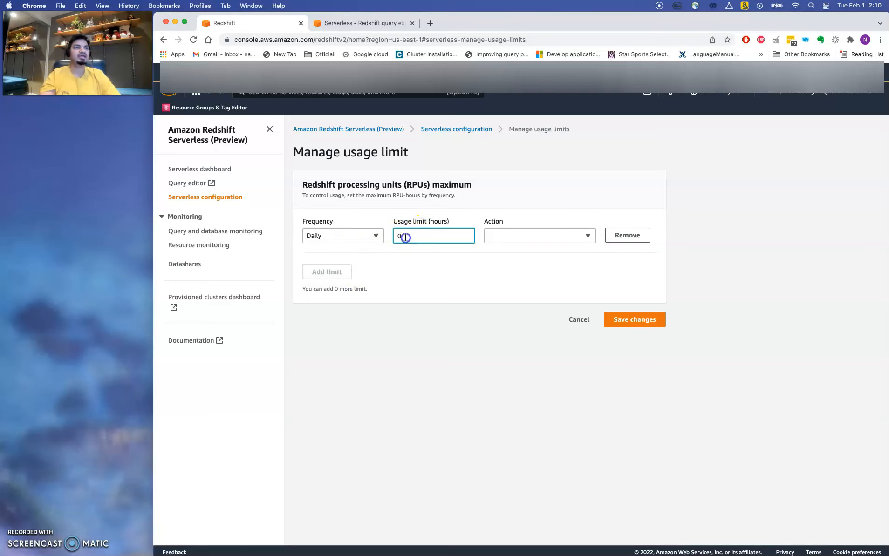
type("1000")
key("BackSpace")
left_click(412, 259)
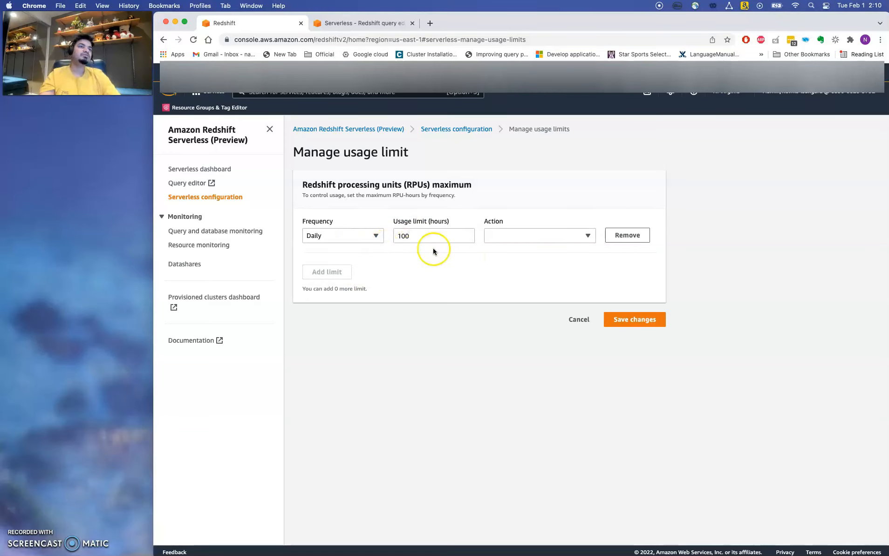
Try the Alert and Turn off user queries actions for the drafted usage limit, and discard the draft
left_click(504, 235)
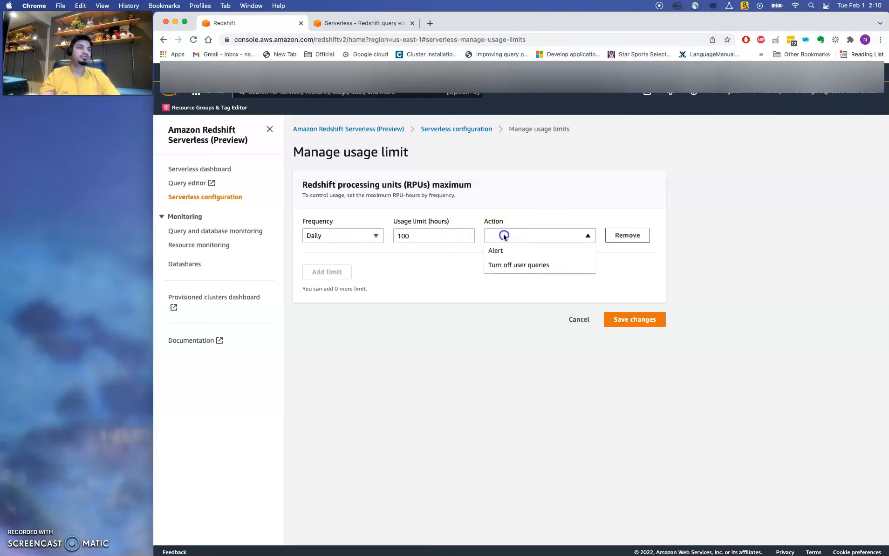
left_click(499, 251)
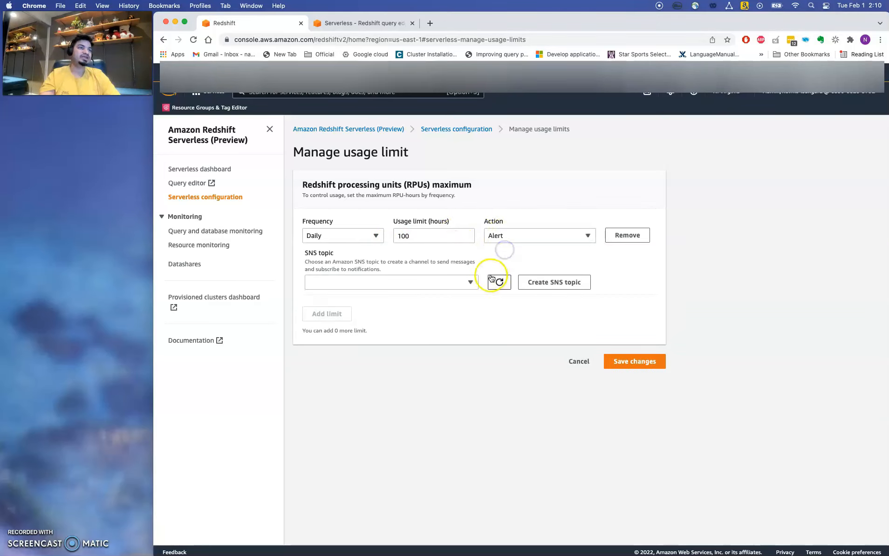
left_click(524, 239)
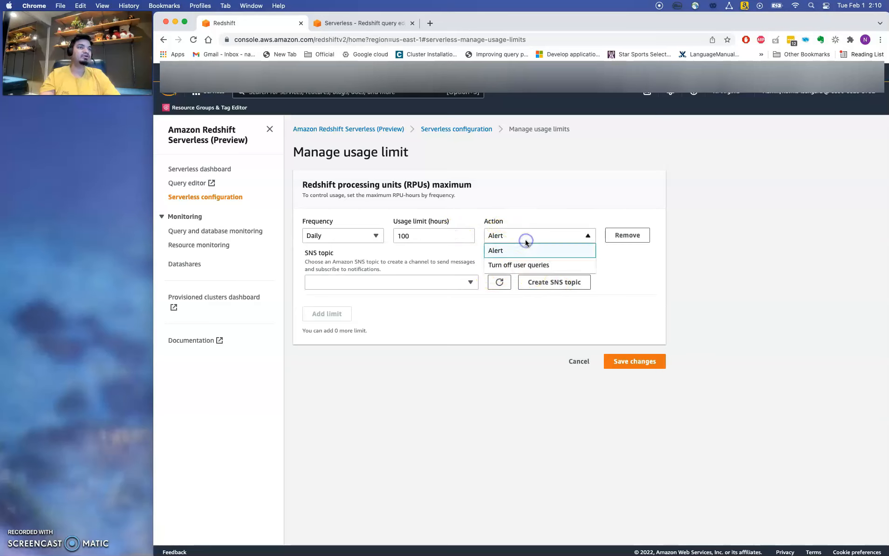
left_click(521, 266)
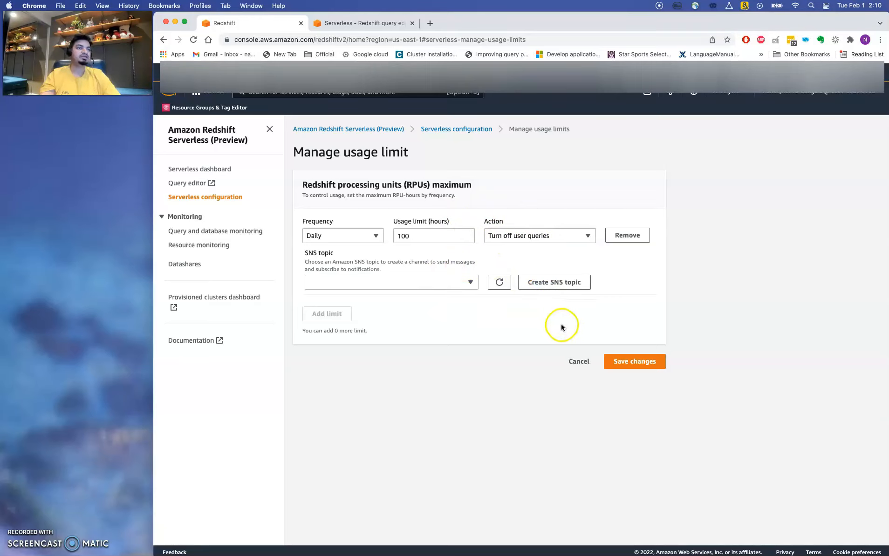
left_click(577, 367)
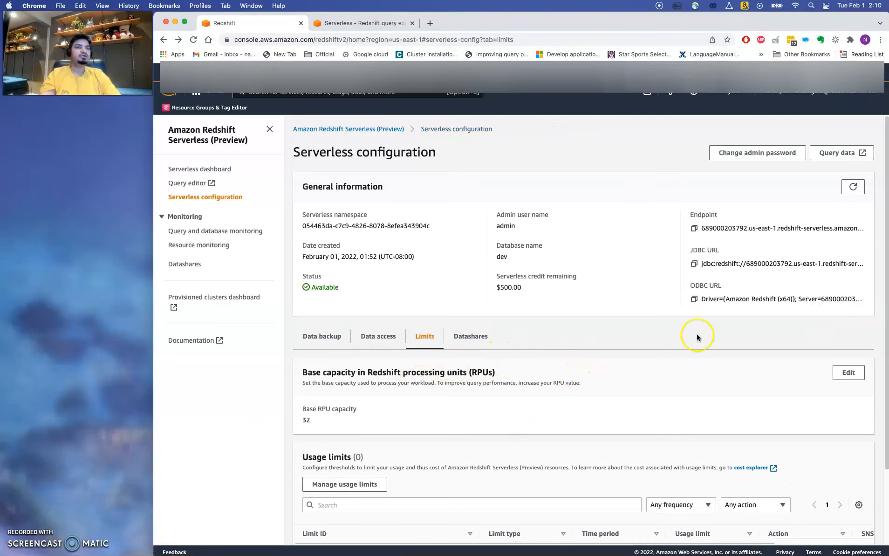
Open resource monitoring and examine the RPU capacity used and compute usage charts for the last hour
left_click(217, 248)
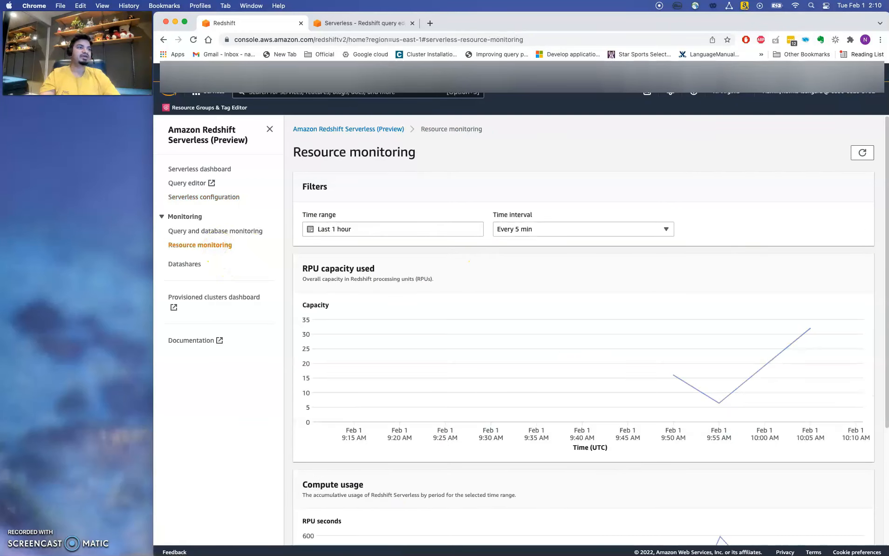
left_click_drag(887, 239, 886, 301)
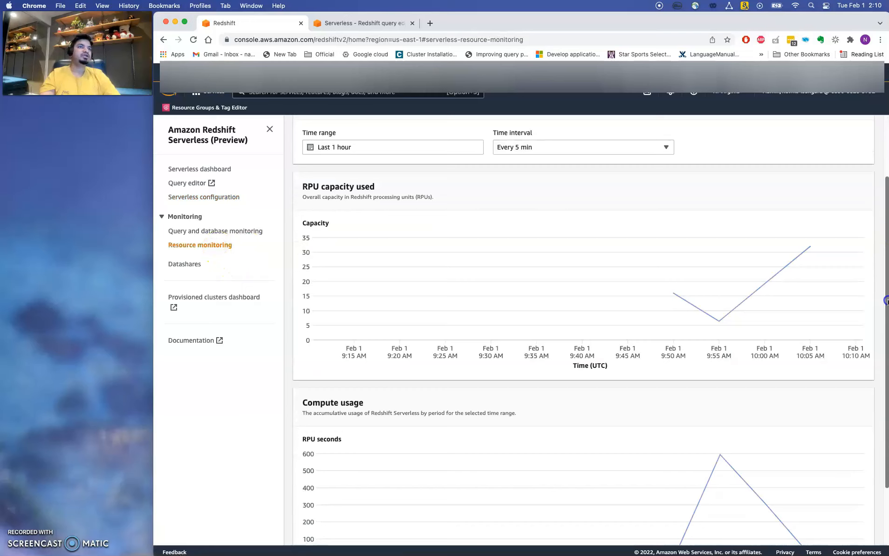
left_click_drag(310, 197, 440, 200)
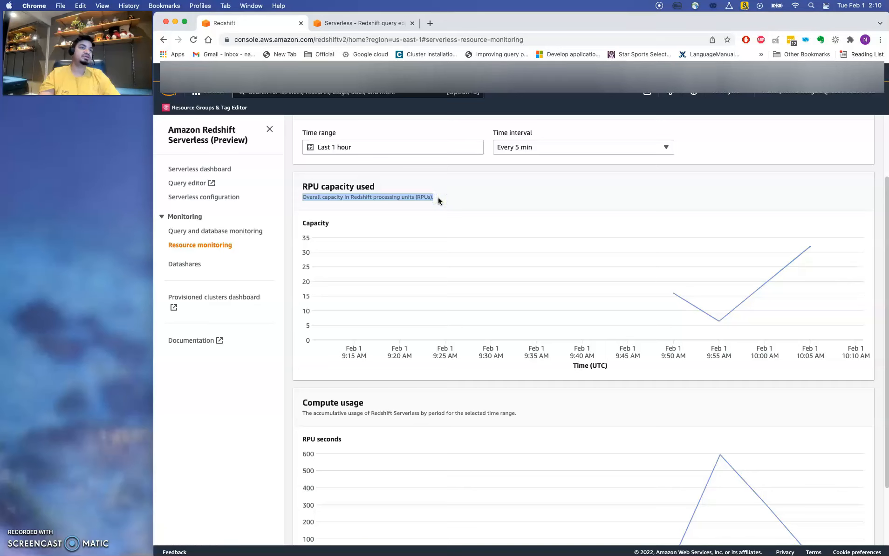
left_click(326, 200)
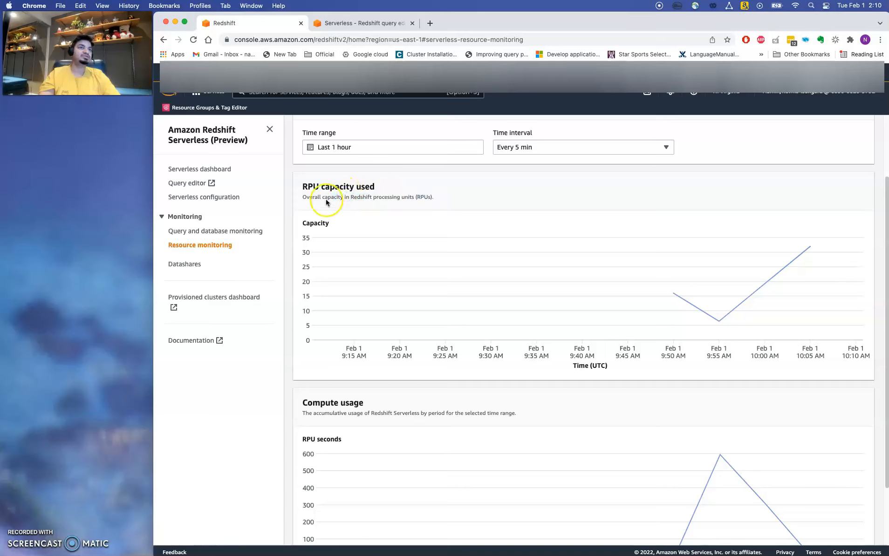
mouse_move(644, 269)
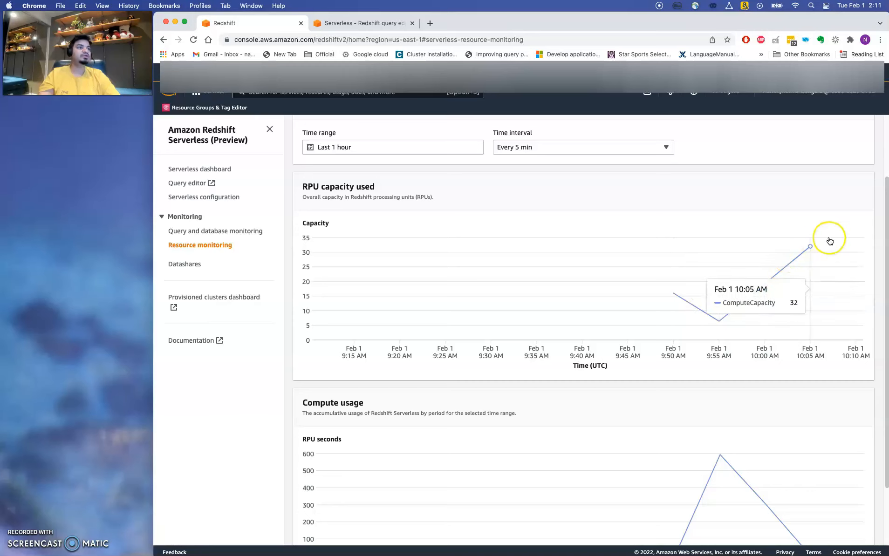
left_click_drag(886, 219, 886, 275)
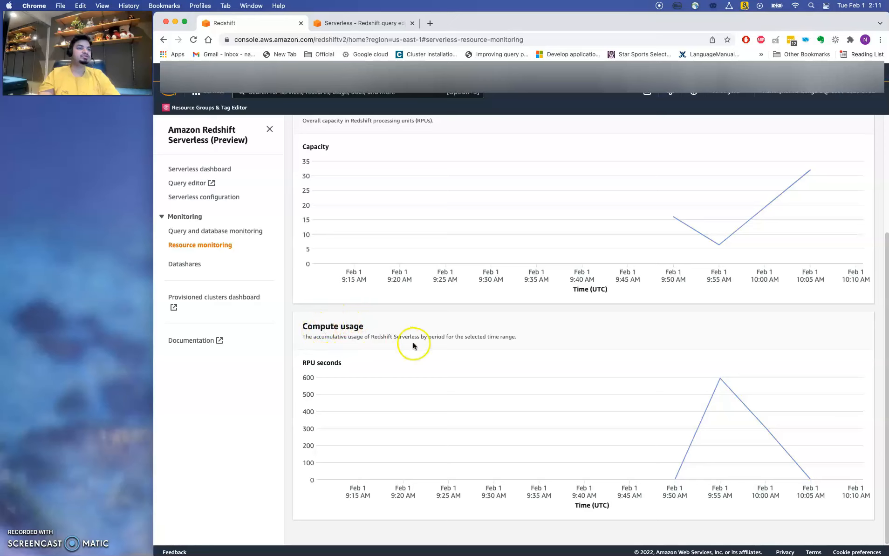
mouse_move(674, 482)
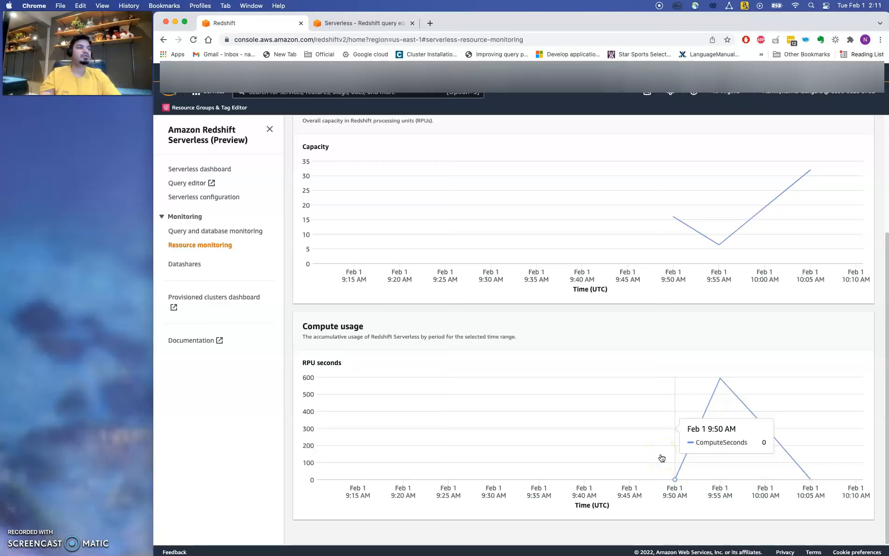
left_click(693, 402)
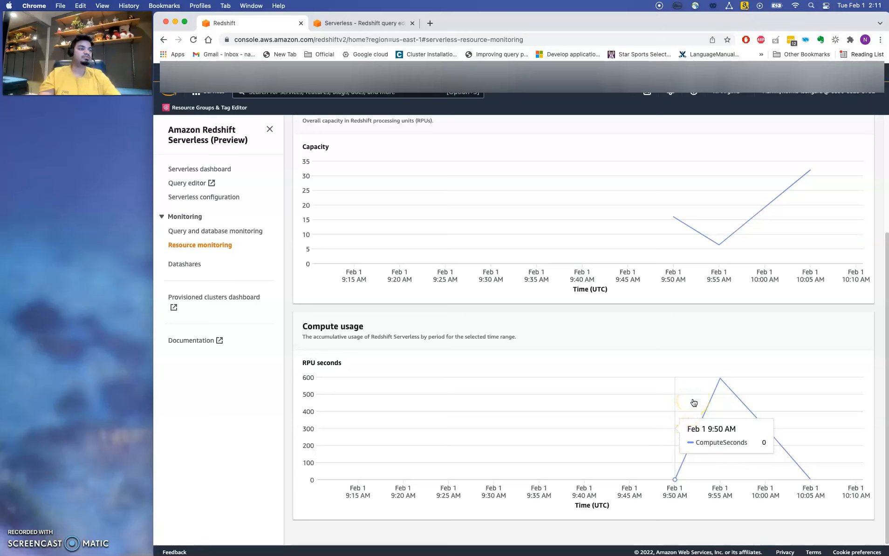
left_click(760, 390)
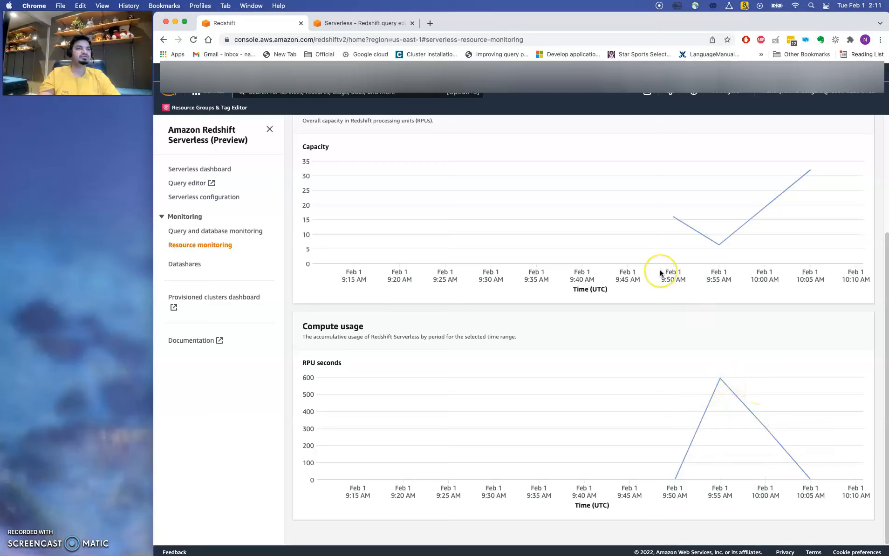
left_click(346, 234)
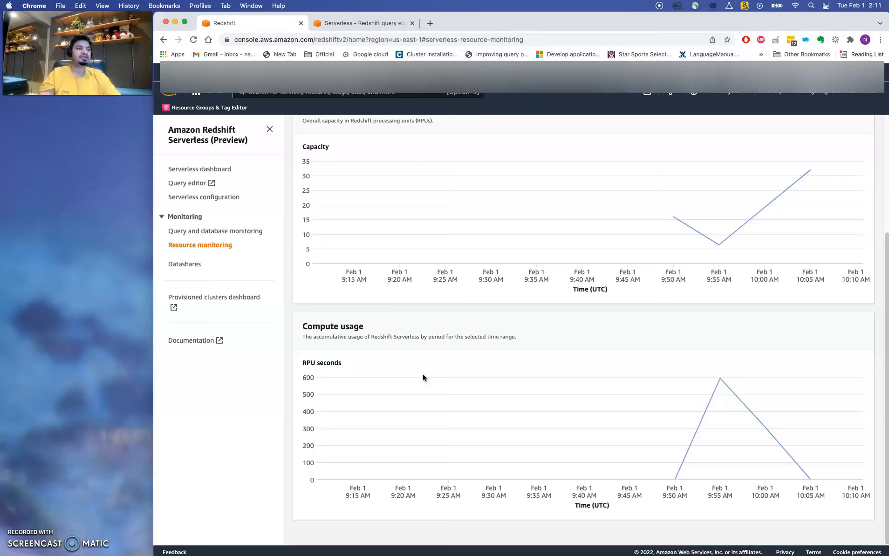
Open query and database monitoring and filter it to the last 30 minutes and the top 100 queries by duration
left_click(257, 231)
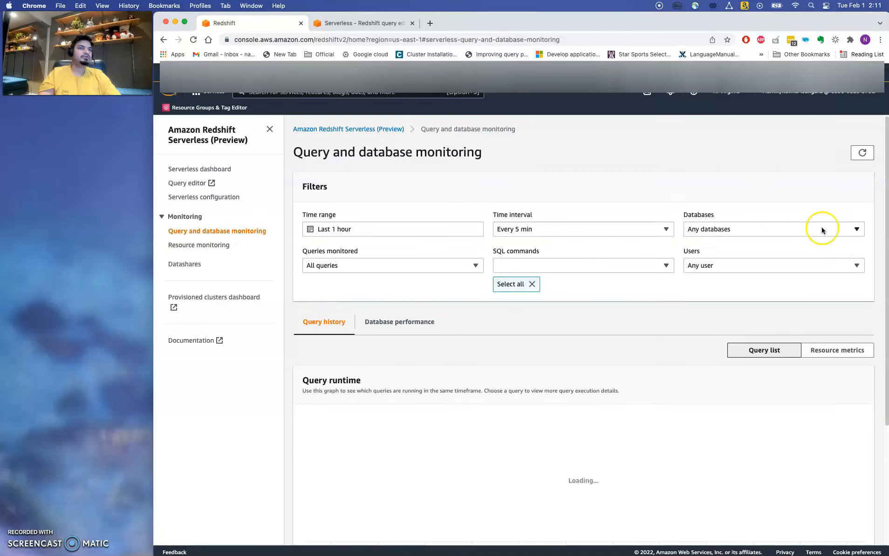
mouse_move(886, 218)
left_mouse_down()
mouse_move(887, 249)
mouse_move(887, 221)
left_mouse_up()
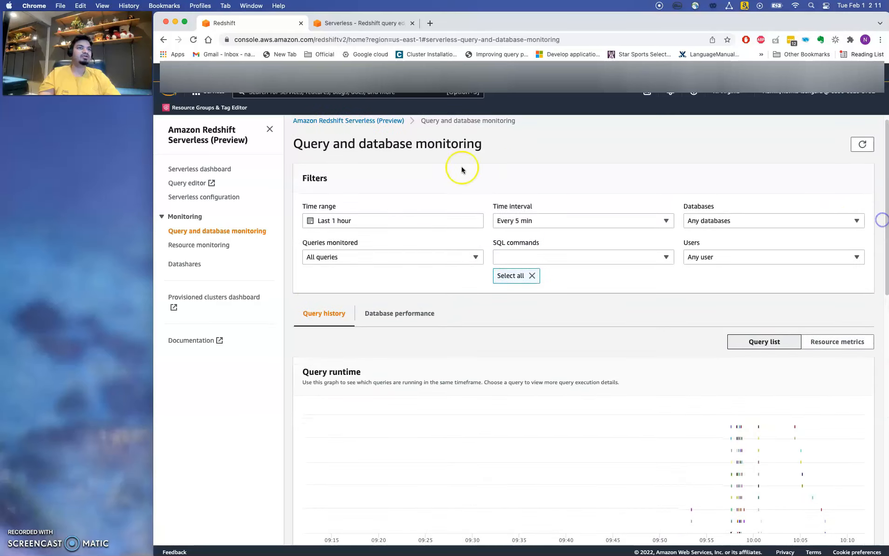
left_click(392, 222)
left_click(351, 286)
left_click(517, 358)
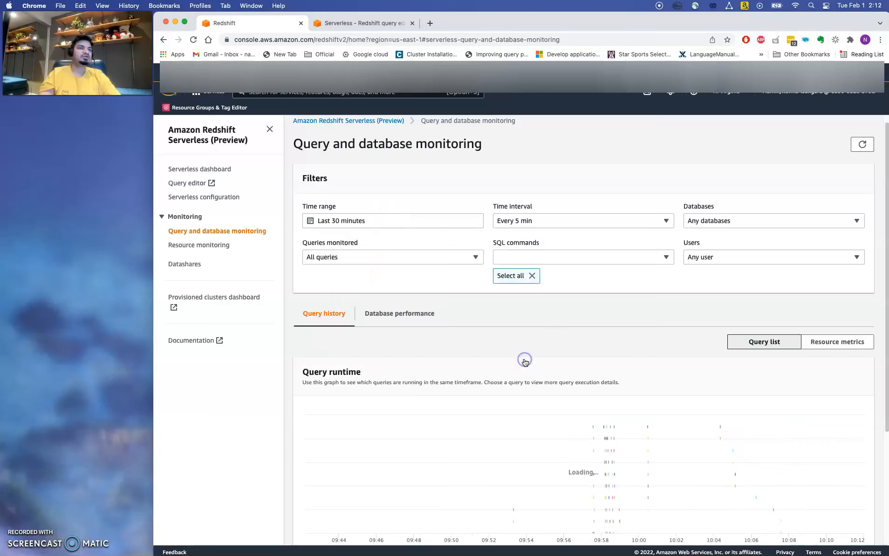
left_click(403, 262)
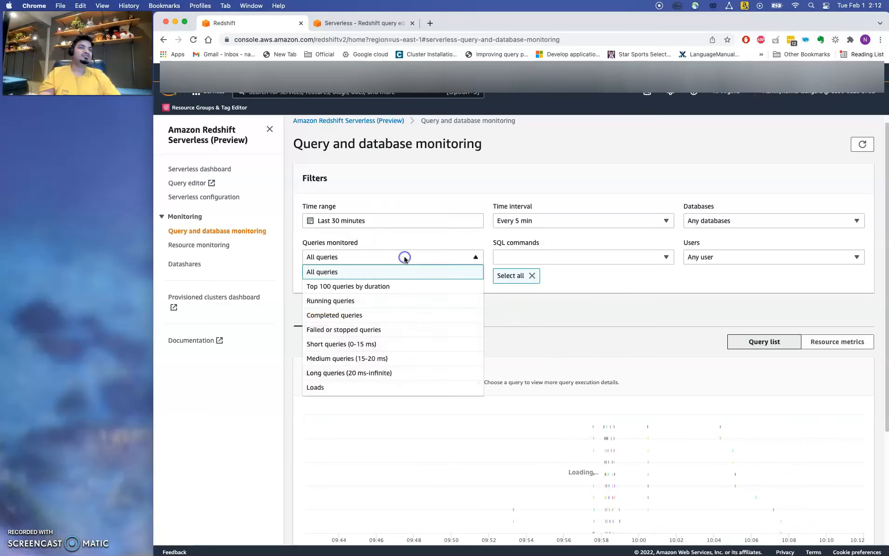
left_click(370, 290)
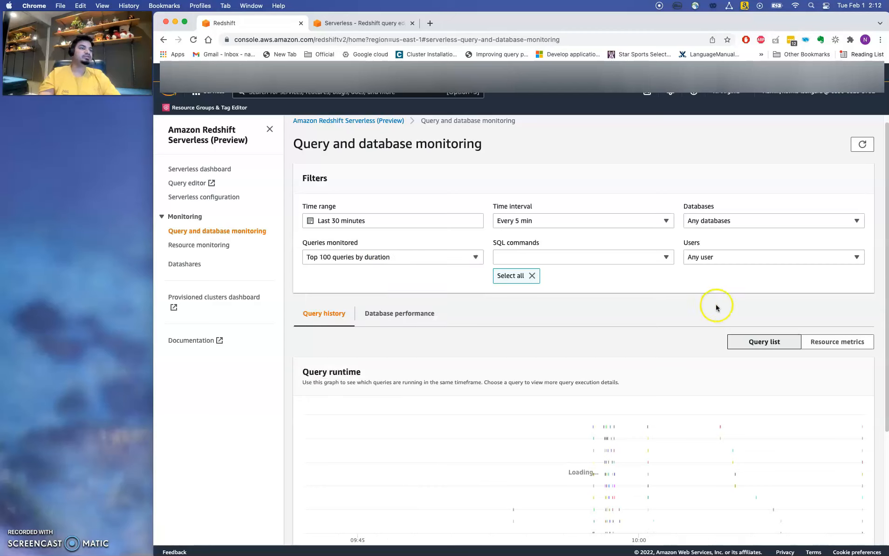
Examine the query runtime graph, individual query details in it, and the list of queries and loads
scroll(871, 254, "down", 5)
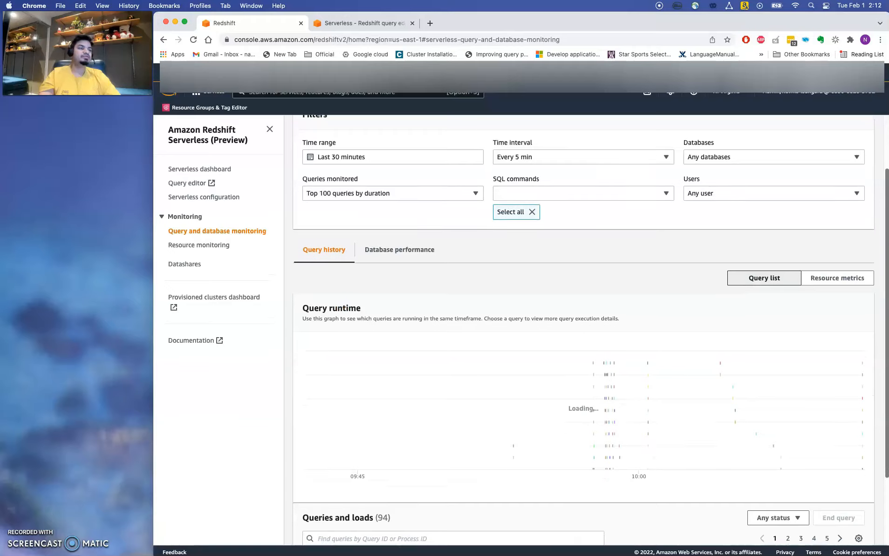
scroll(682, 295, "down", 1)
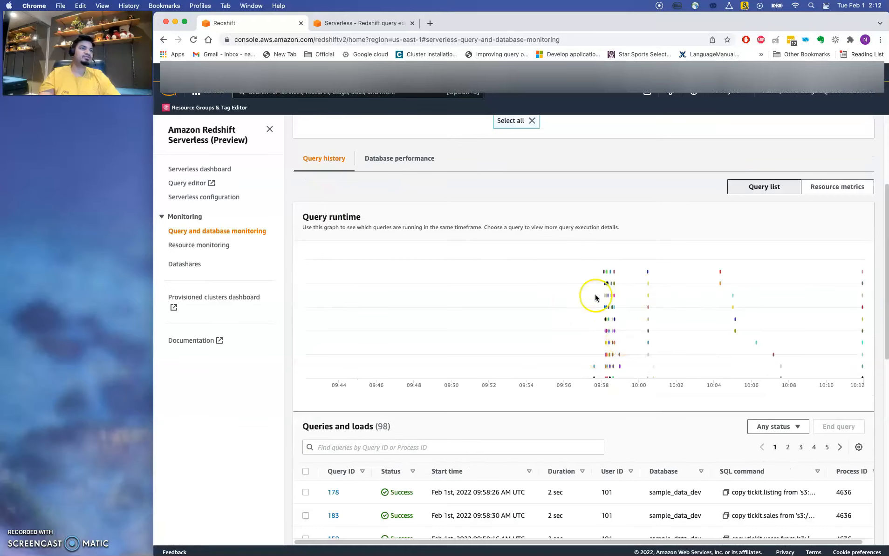
mouse_move(624, 363)
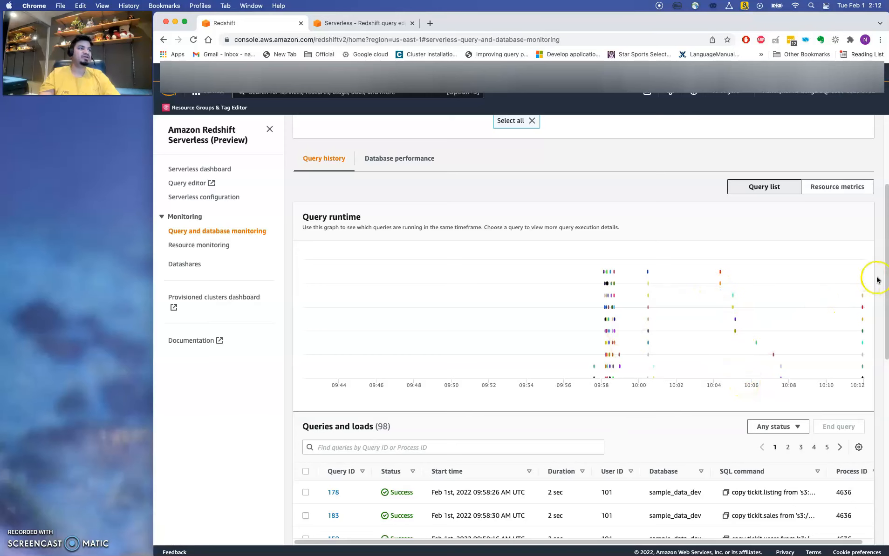
left_click_drag(887, 273, 887, 305)
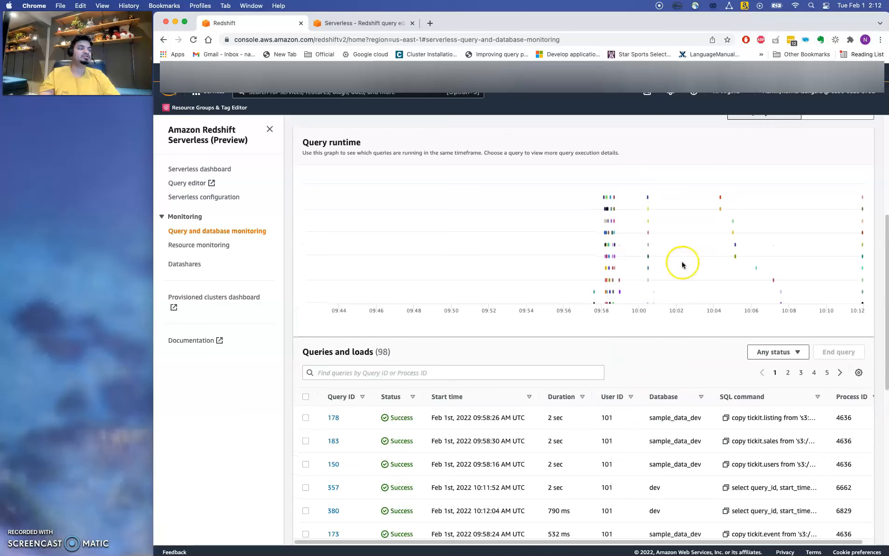
mouse_move(635, 245)
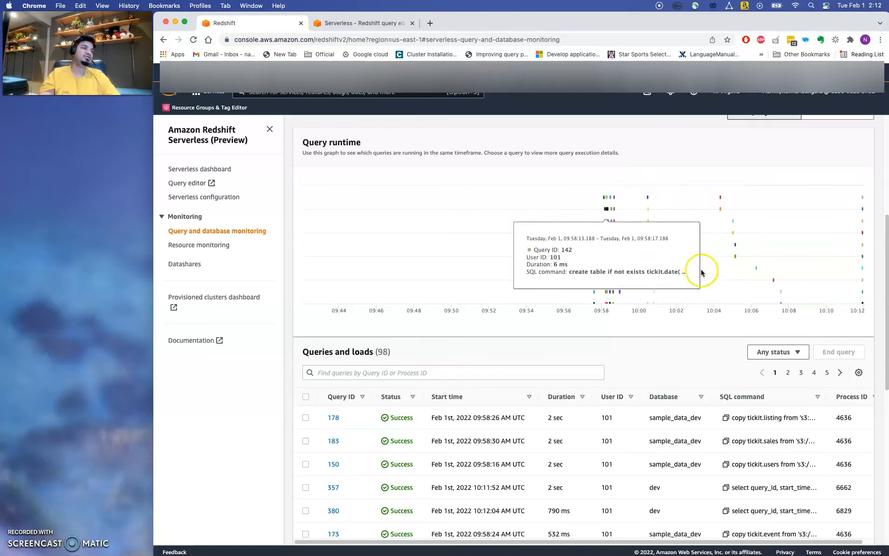
mouse_move(736, 247)
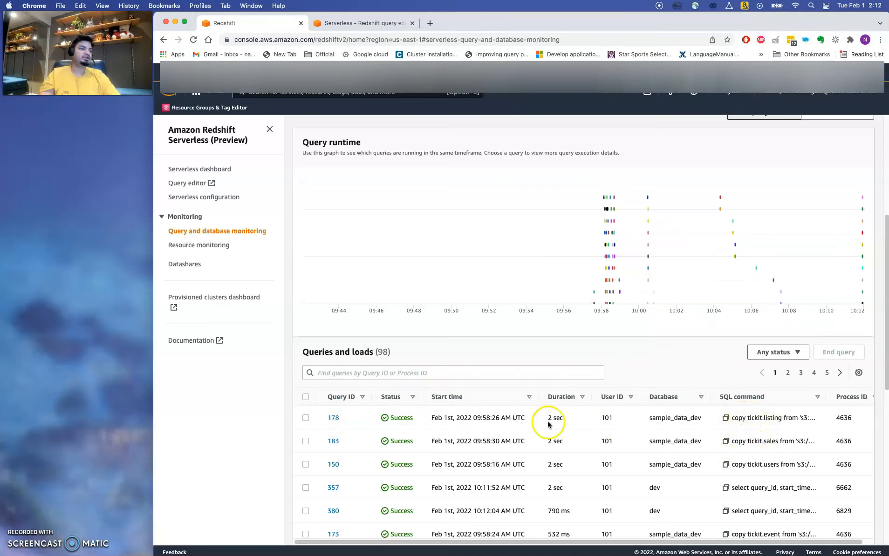
Open the details of query 178 and review its SQL statement and its RPU capacity and active database connections metrics
left_click(336, 421)
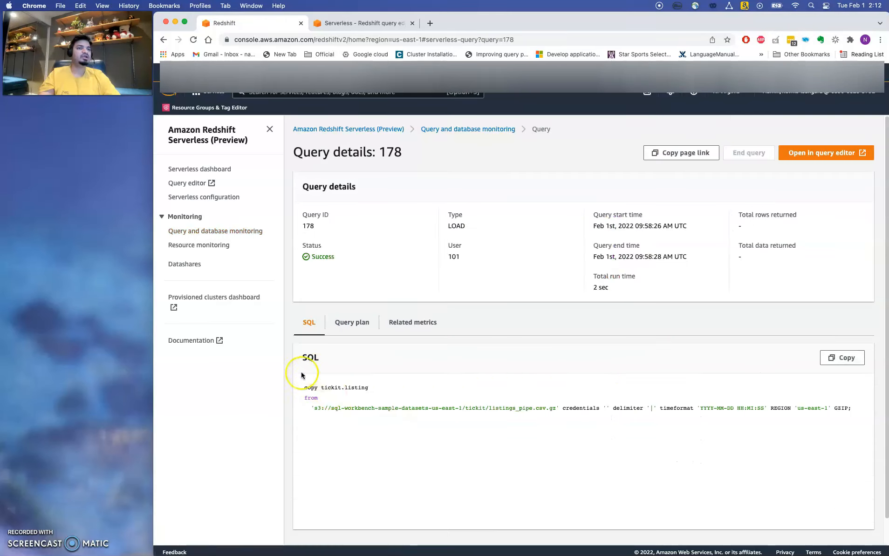
left_click_drag(332, 425, 301, 388)
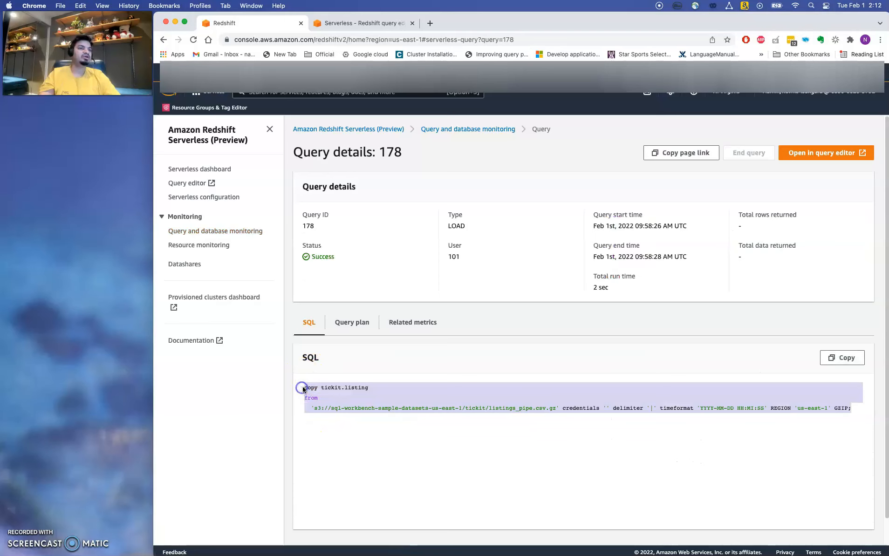
left_click(403, 328)
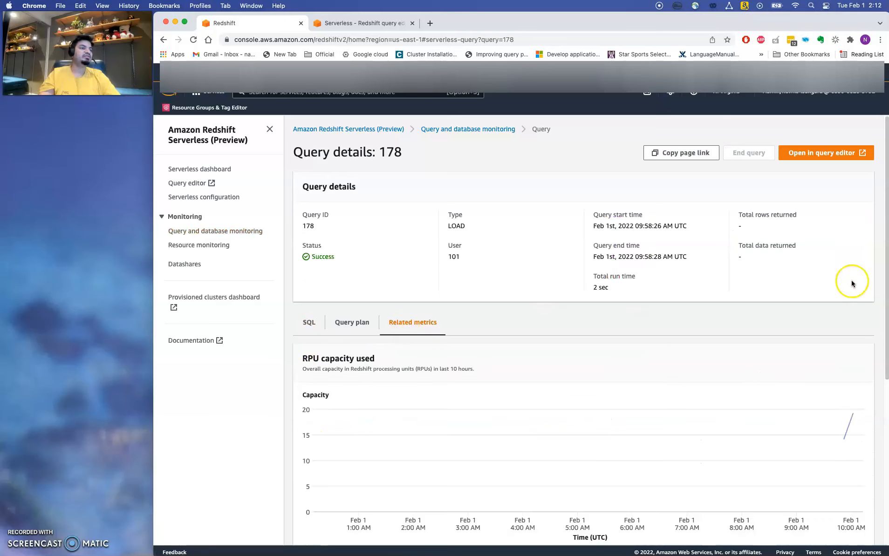
scroll(887, 266, "down", 4)
mouse_move(746, 337)
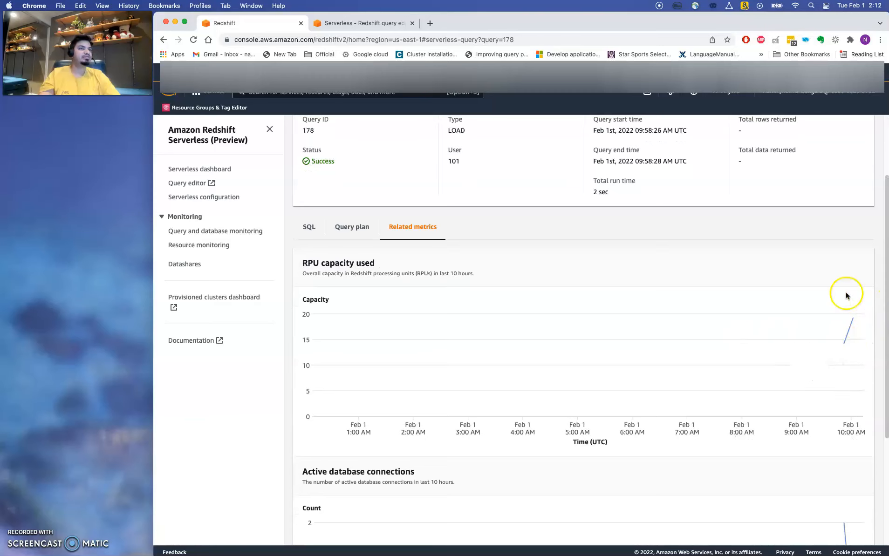
scroll(882, 273, "down", 5)
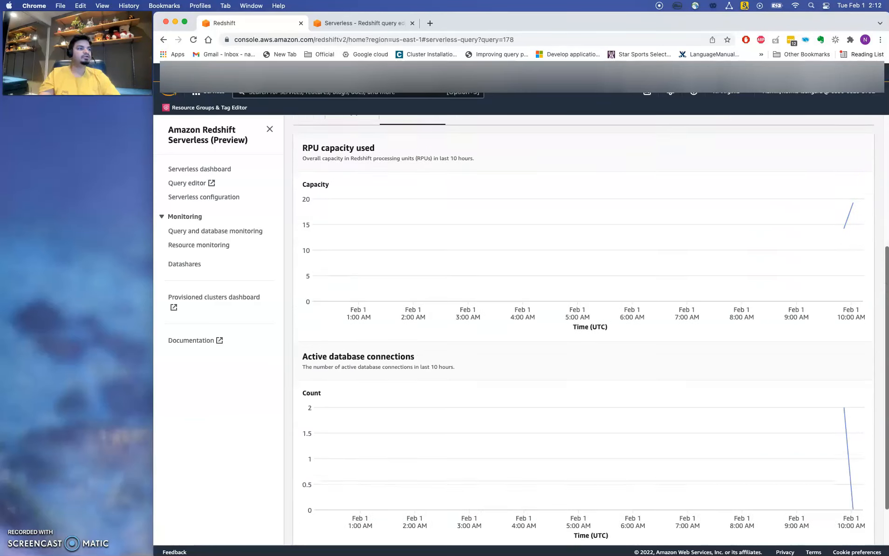
scroll(873, 268, "up", 8)
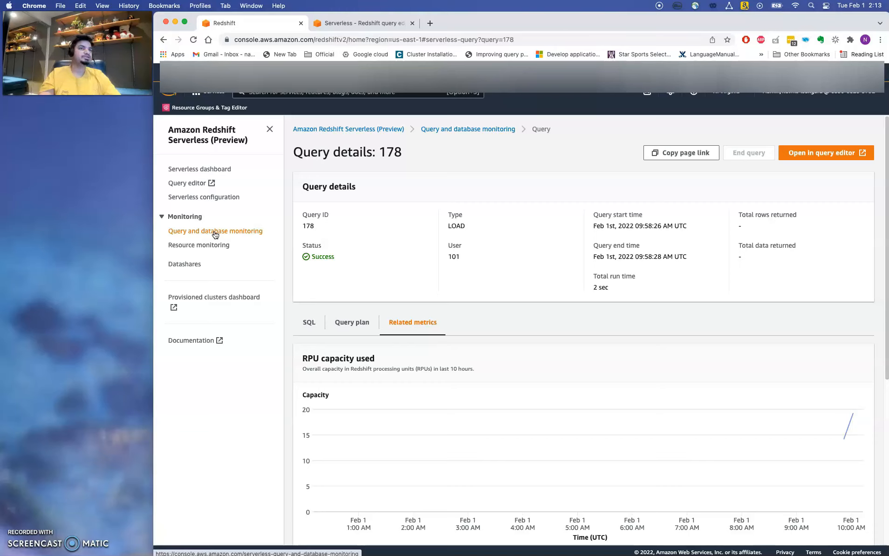
left_click(312, 328)
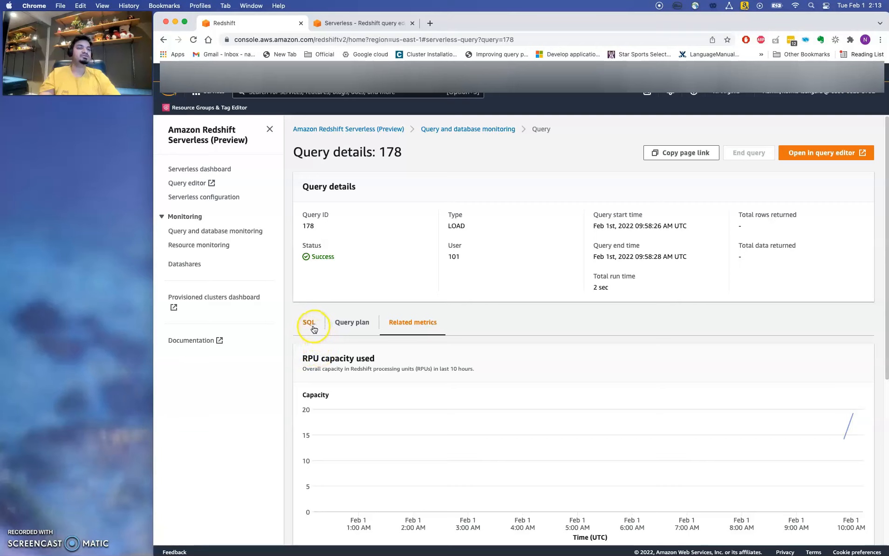